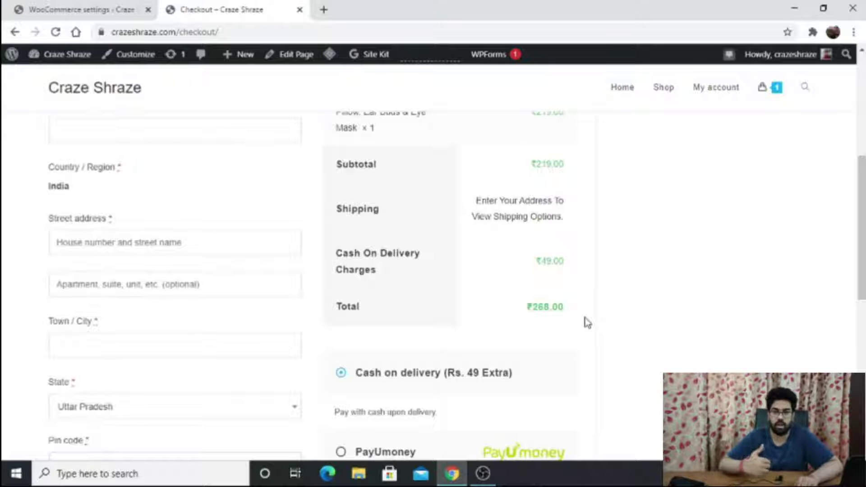
- Examine the Cash On Delivery Charges line and its amount in the checkout order summary
{"action": "left_click_drag", "start_coordinate": [542, 261], "coordinate": [577, 272]}
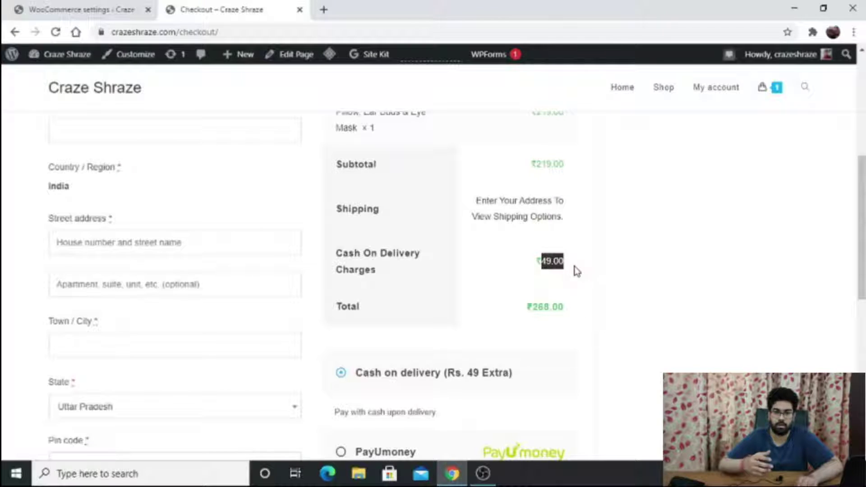
{"action": "triple_click", "coordinate": [385, 253]}
{"action": "left_click", "coordinate": [672, 294]}
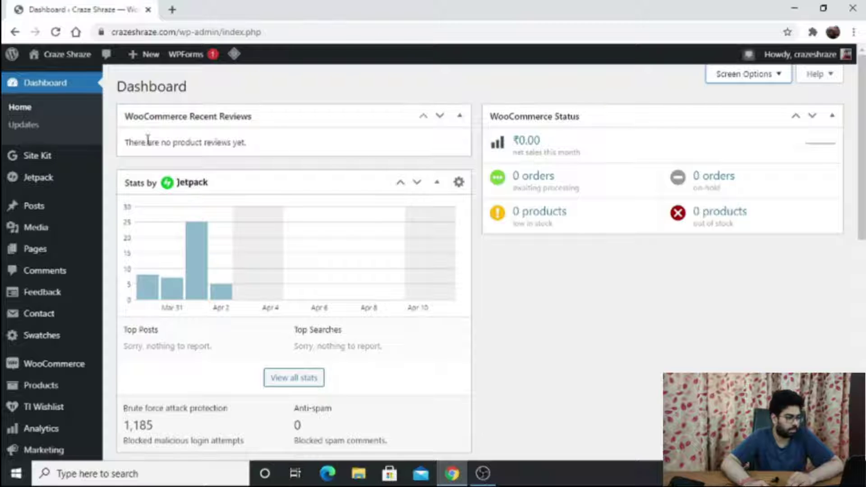
- Visit the Craze Shraze store and add the 3-in-1 Air Travel Kit with Pillow, Ear Buds & Eye Mask to the cart
{"action": "mouse_move", "coordinate": [56, 297]}
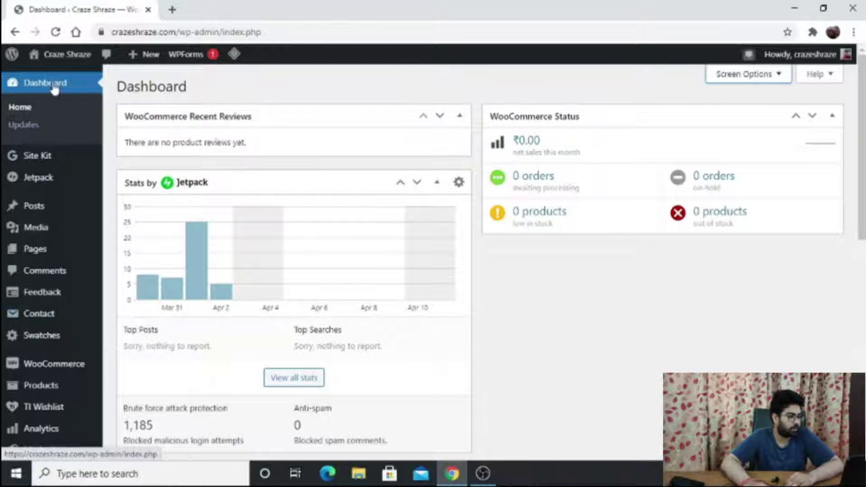
{"action": "mouse_move", "coordinate": [65, 63]}
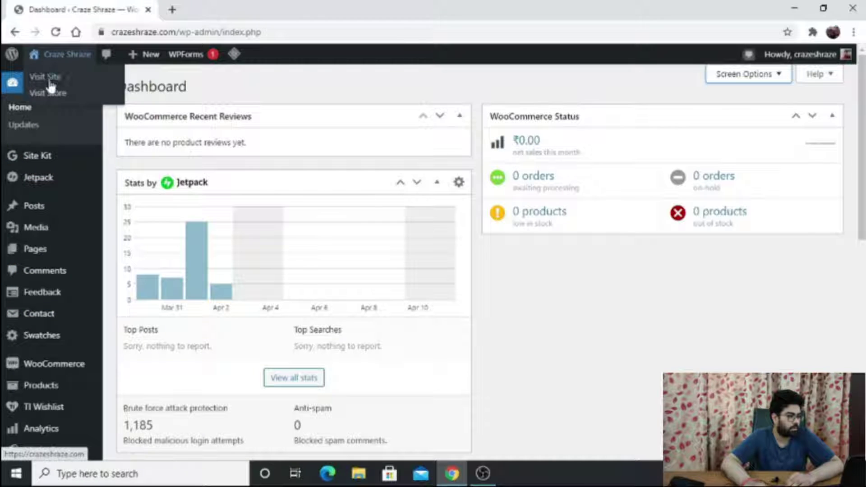
{"action": "left_click", "coordinate": [50, 93]}
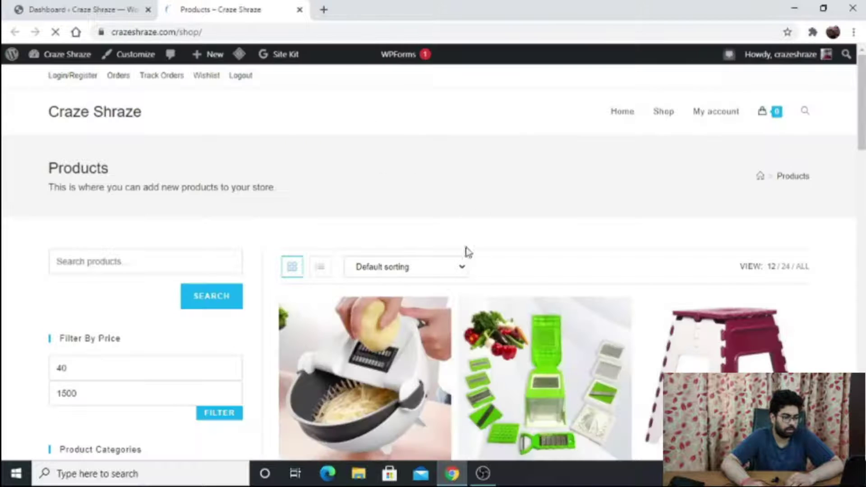
{"action": "scroll", "coordinate": [467, 252], "scroll_direction": "down", "scroll_amount": 10}
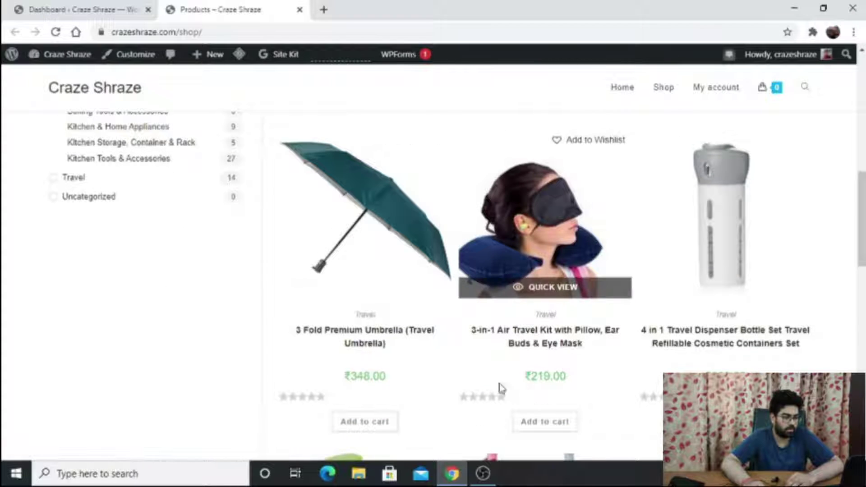
{"action": "left_click", "coordinate": [531, 424]}
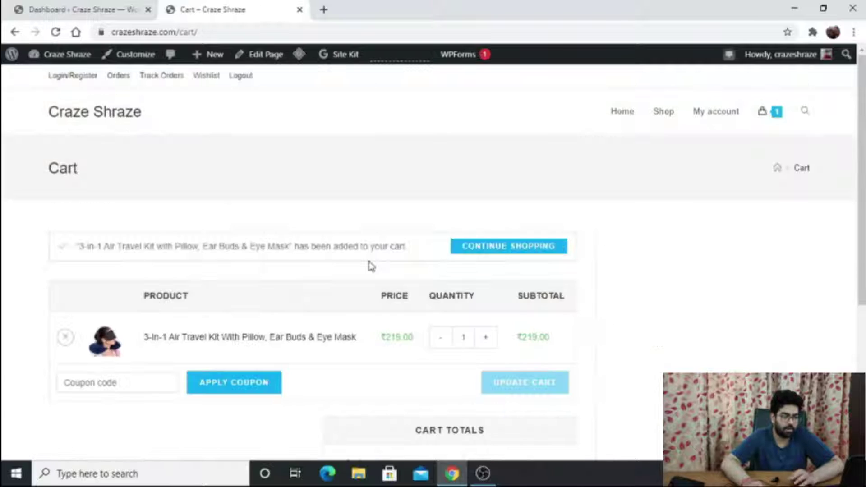
- Review the cart totals and proceed to checkout
{"action": "scroll", "coordinate": [495, 311], "scroll_direction": "down", "scroll_amount": 5}
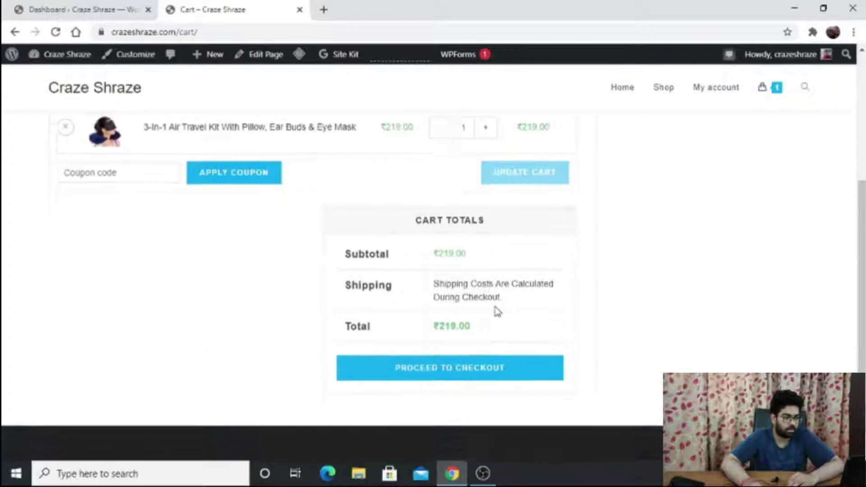
{"action": "scroll", "coordinate": [346, 282], "scroll_direction": "up", "scroll_amount": 2}
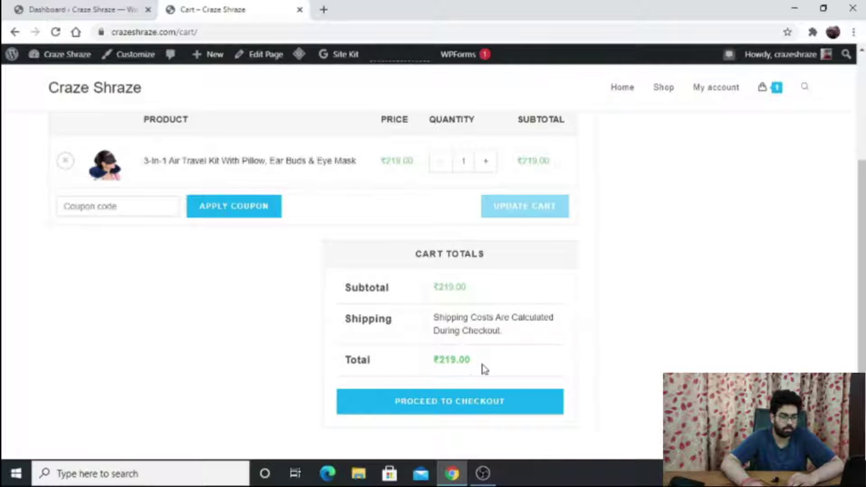
{"action": "left_click", "coordinate": [458, 401]}
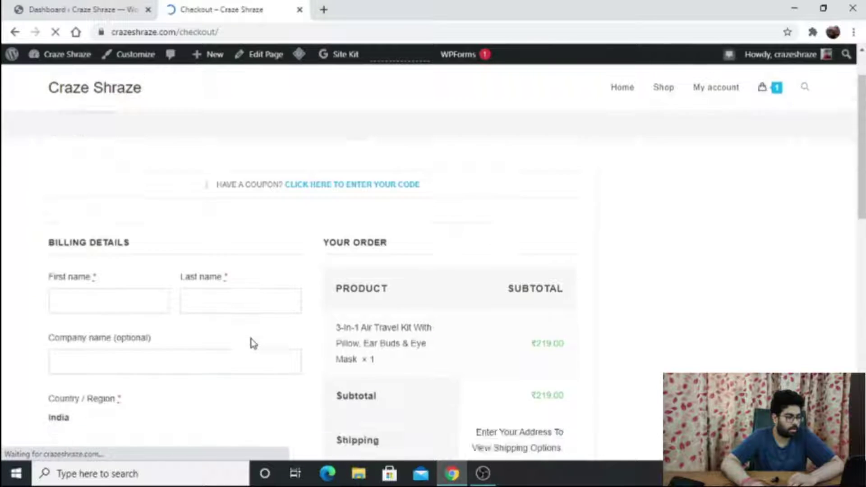
- Examine the checkout page's order summary, total and available payment methods
{"action": "scroll", "coordinate": [253, 343], "scroll_direction": "down", "scroll_amount": 5}
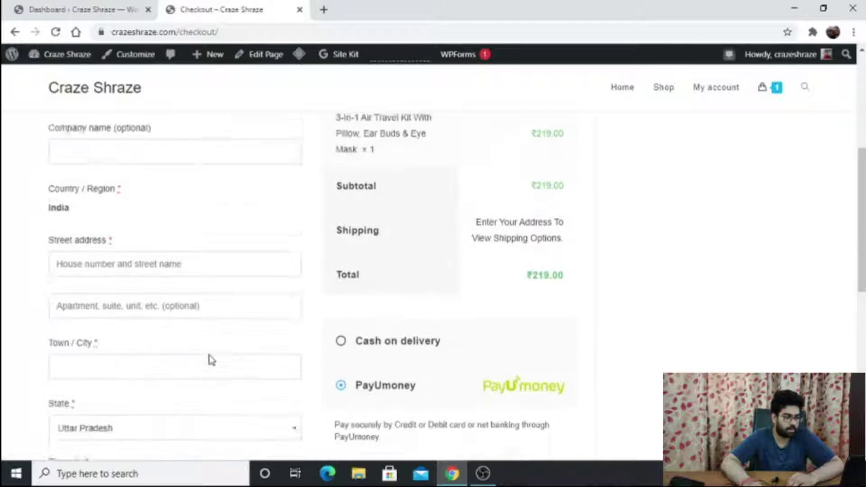
{"action": "scroll", "coordinate": [406, 234], "scroll_direction": "up", "scroll_amount": 3}
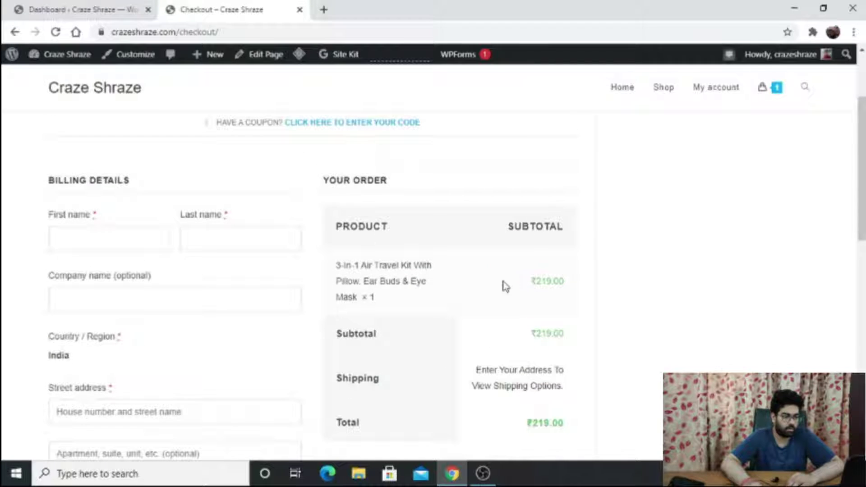
{"action": "scroll", "coordinate": [547, 280], "scroll_direction": "down", "scroll_amount": 2}
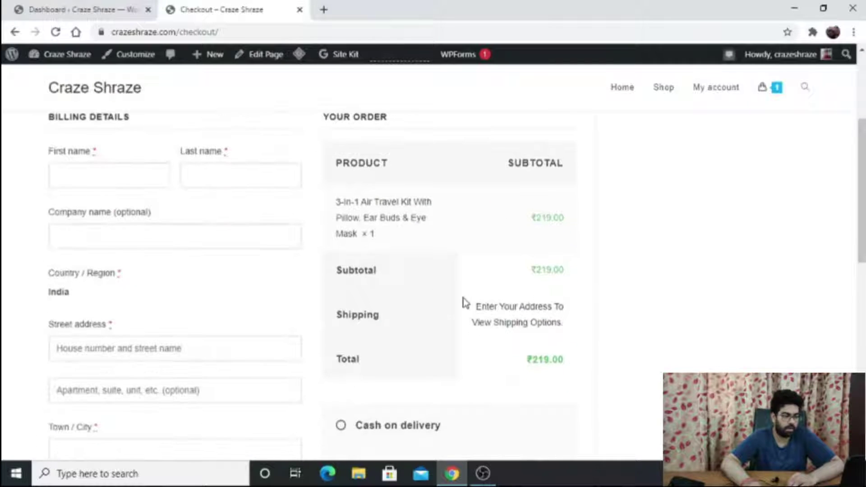
{"action": "scroll", "coordinate": [464, 303], "scroll_direction": "down", "scroll_amount": 2}
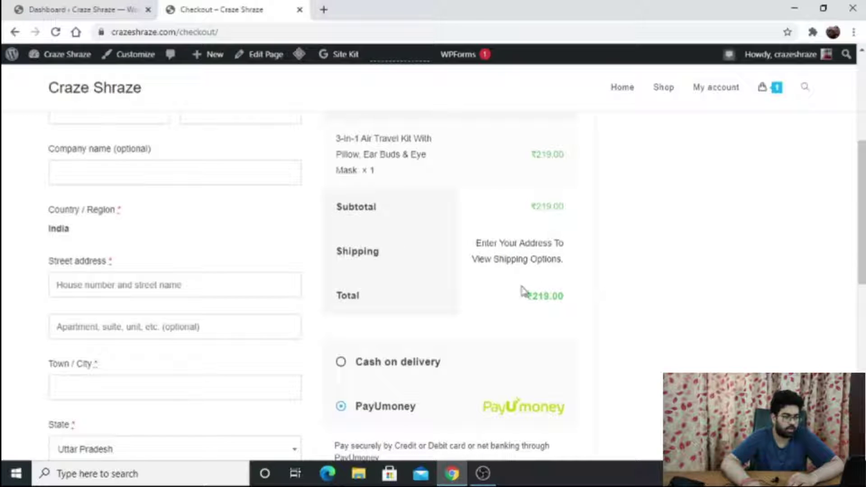
{"action": "scroll", "coordinate": [515, 278], "scroll_direction": "down", "scroll_amount": 4}
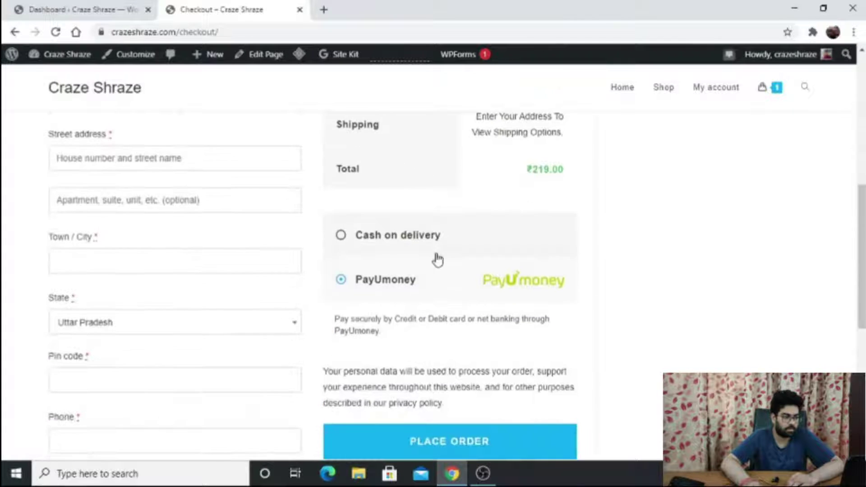
{"action": "scroll", "coordinate": [473, 248], "scroll_direction": "up", "scroll_amount": 2}
{"action": "scroll", "coordinate": [408, 323], "scroll_direction": "down", "scroll_amount": 2}
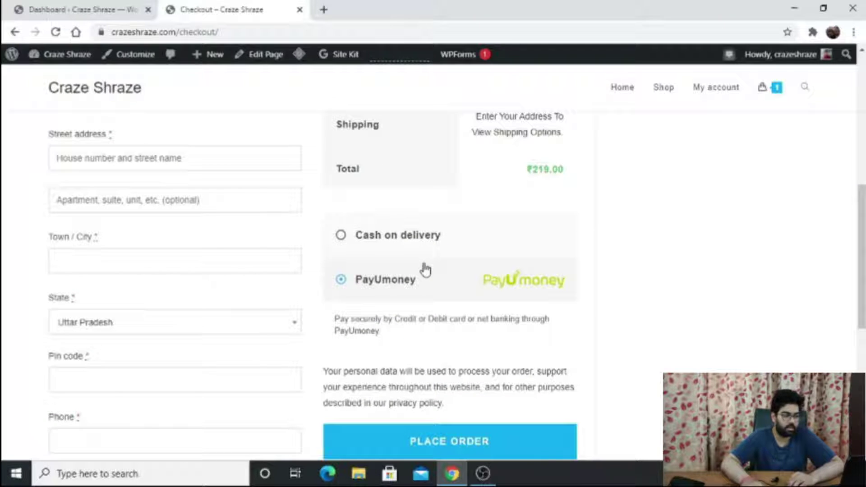
- Compare the order total under the Cash on delivery and PayUmoney payment methods, leaving Cash on delivery selected
{"action": "left_click", "coordinate": [360, 249]}
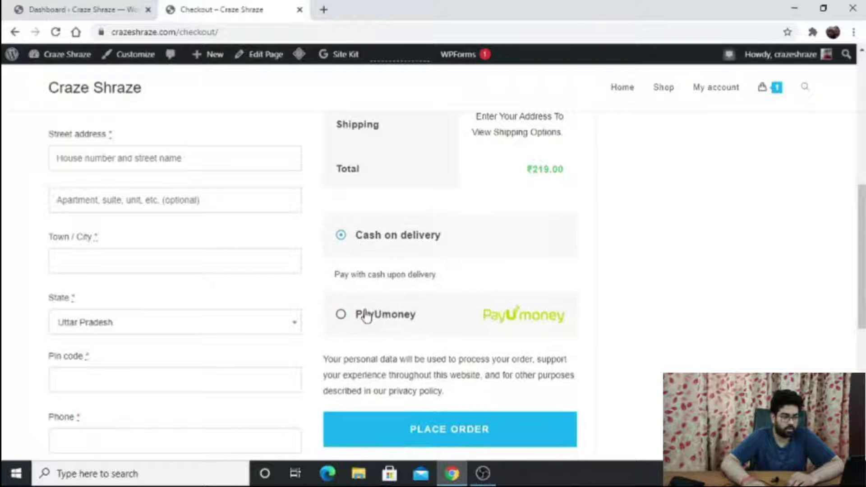
{"action": "left_click", "coordinate": [364, 313]}
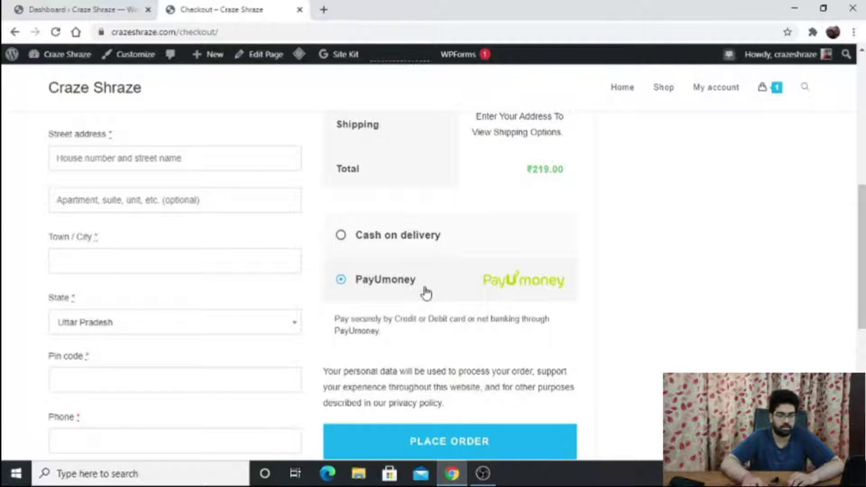
{"action": "left_click", "coordinate": [414, 240]}
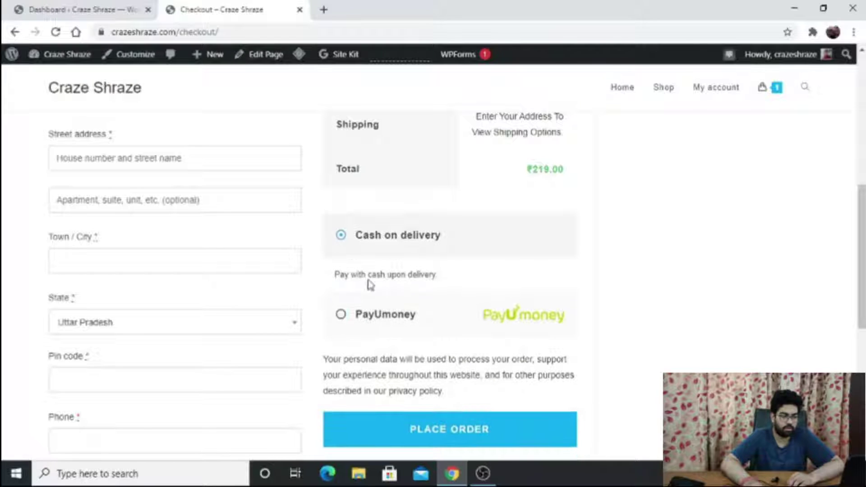
{"action": "triple_click", "coordinate": [350, 273]}
{"action": "left_click", "coordinate": [400, 279]}
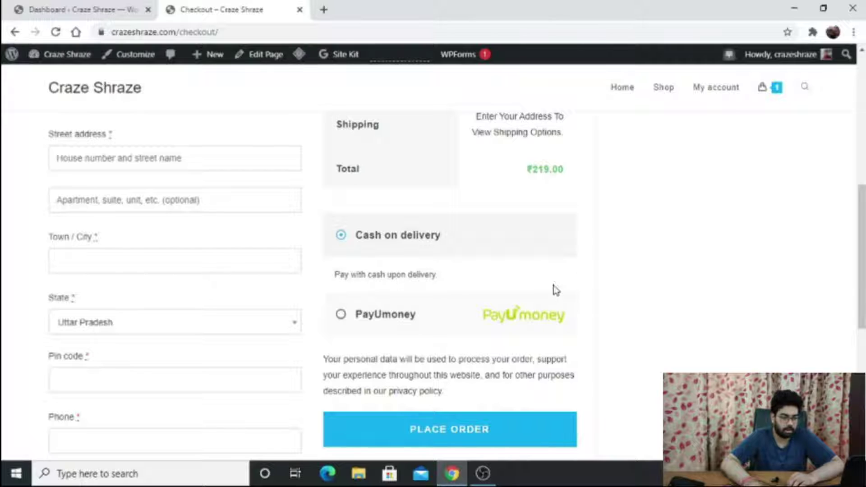
{"action": "scroll", "coordinate": [555, 290], "scroll_direction": "up", "scroll_amount": 3}
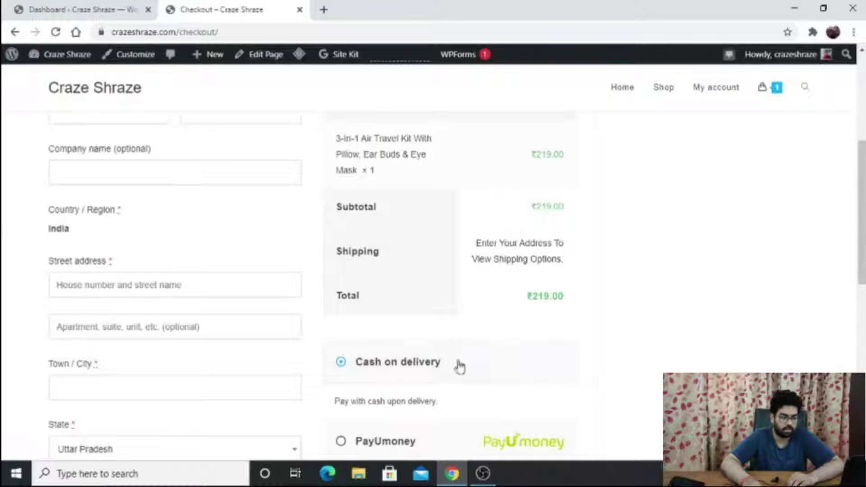
{"action": "scroll", "coordinate": [406, 378], "scroll_direction": "down", "scroll_amount": 3}
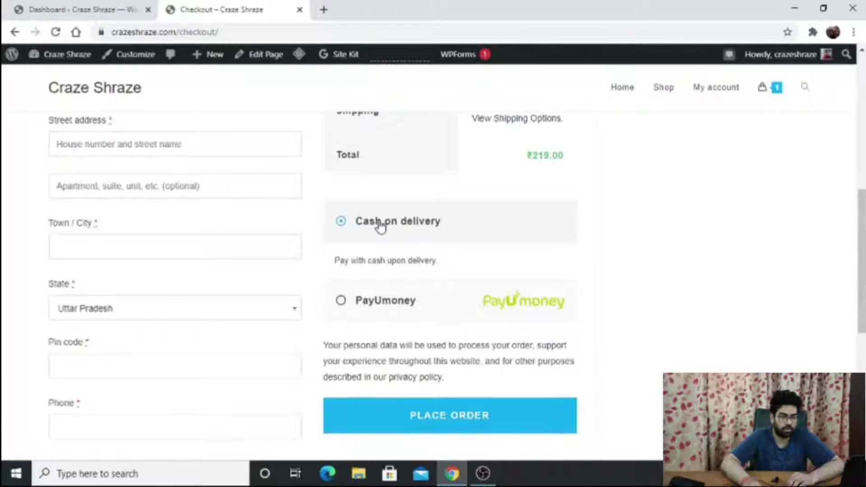
{"action": "scroll", "coordinate": [381, 224], "scroll_direction": "up", "scroll_amount": 1}
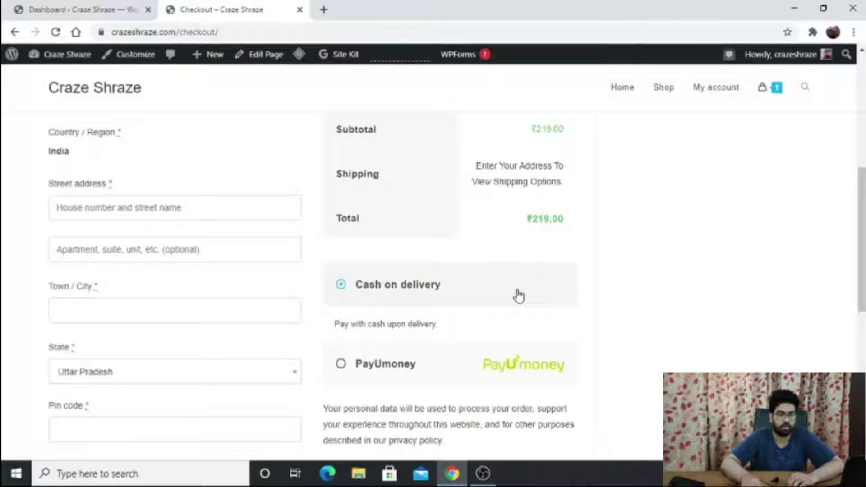
{"action": "scroll", "coordinate": [511, 255], "scroll_direction": "down", "scroll_amount": 4}
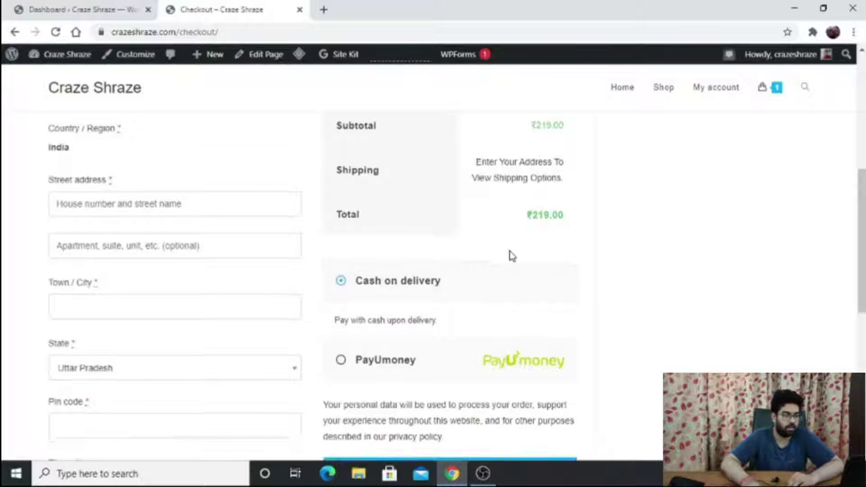
{"action": "scroll", "coordinate": [377, 164], "scroll_direction": "up", "scroll_amount": 9}
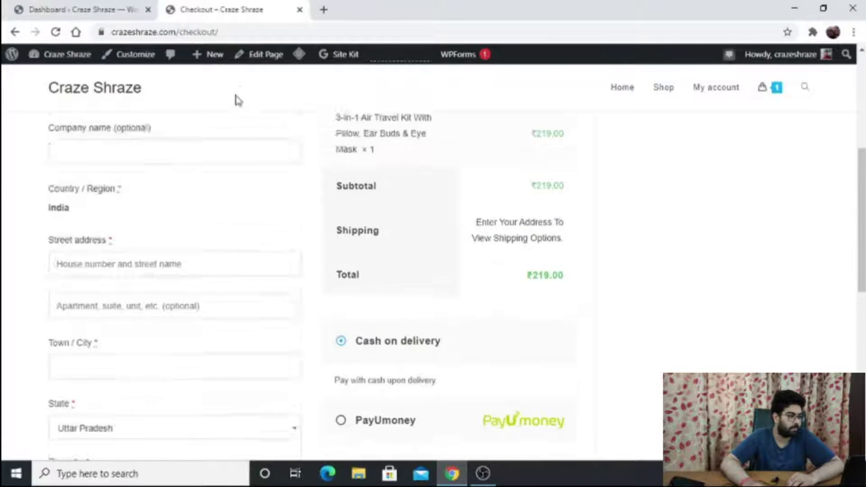
- Return to the WordPress dashboard and open the page for adding new plugins
{"action": "left_click", "coordinate": [76, 4]}
{"action": "scroll", "coordinate": [93, 265], "scroll_direction": "down", "scroll_amount": 3}
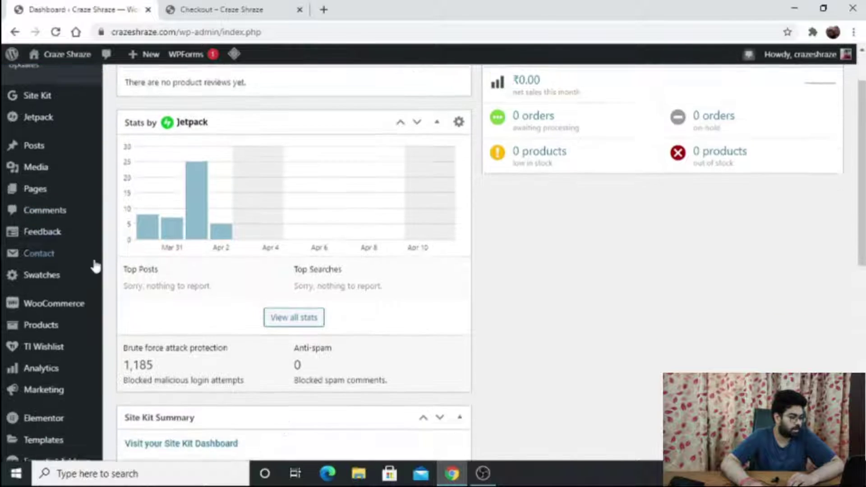
{"action": "mouse_move", "coordinate": [95, 266]}
{"action": "scroll", "coordinate": [92, 256], "scroll_direction": "down", "scroll_amount": 3}
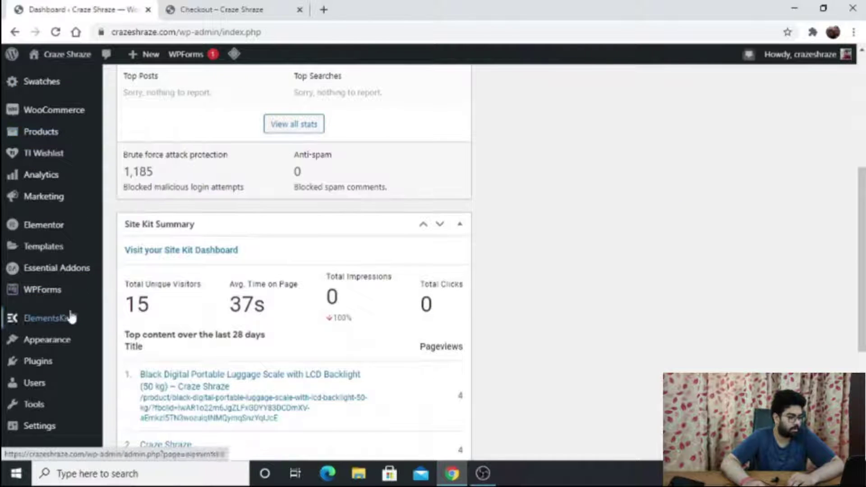
{"action": "mouse_move", "coordinate": [49, 363]}
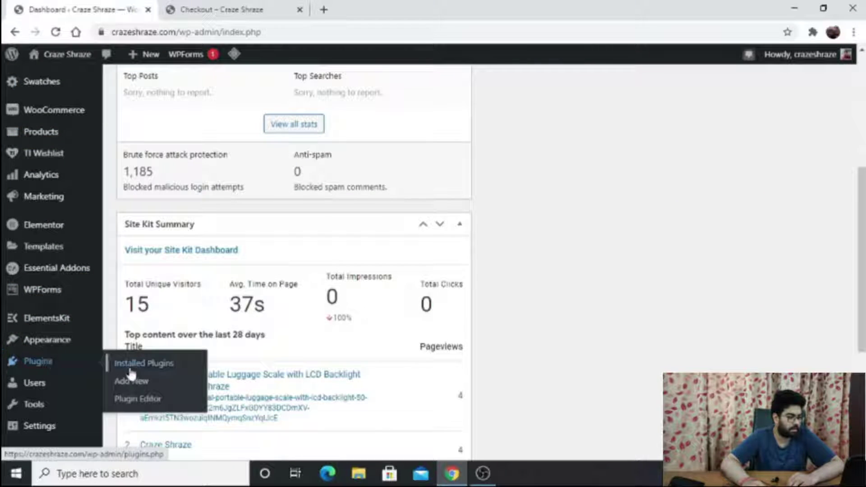
{"action": "left_click", "coordinate": [135, 383]}
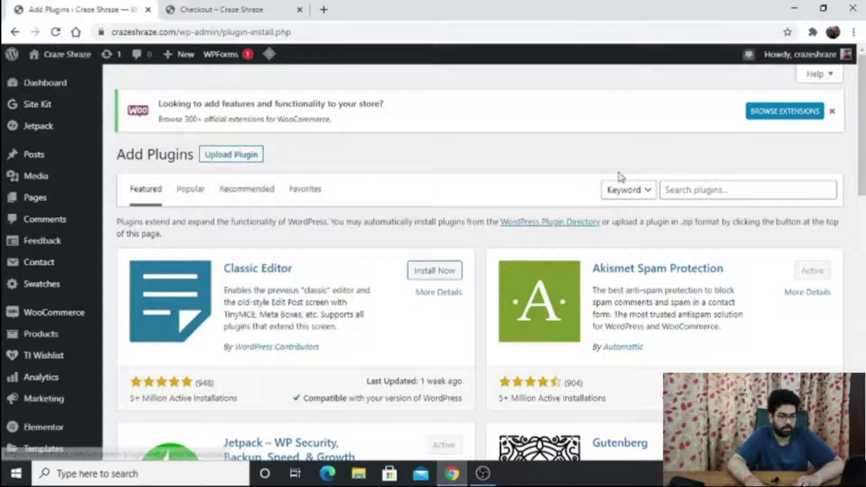
- Search the plugin directory for "Payment Gateway Based Fees and Discounts for WooCommerce"
{"action": "left_click", "coordinate": [707, 184]}
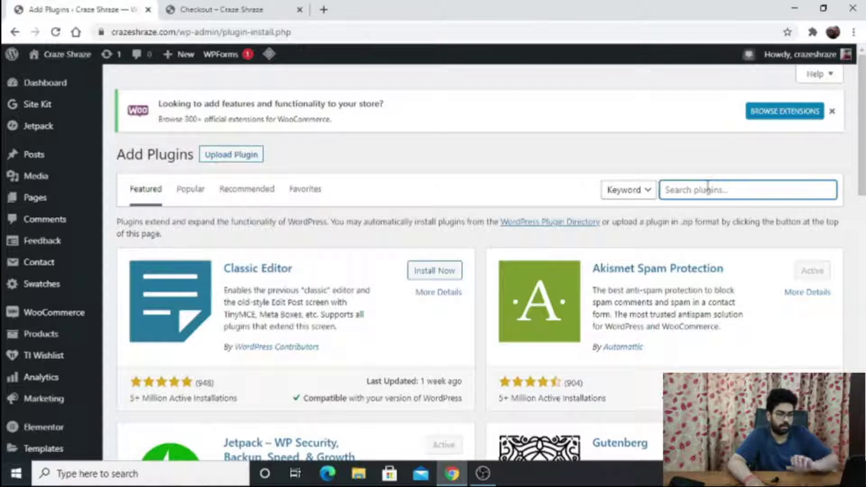
{"action": "key", "text": "ctrl+v"}
{"action": "key", "text": "Home"}
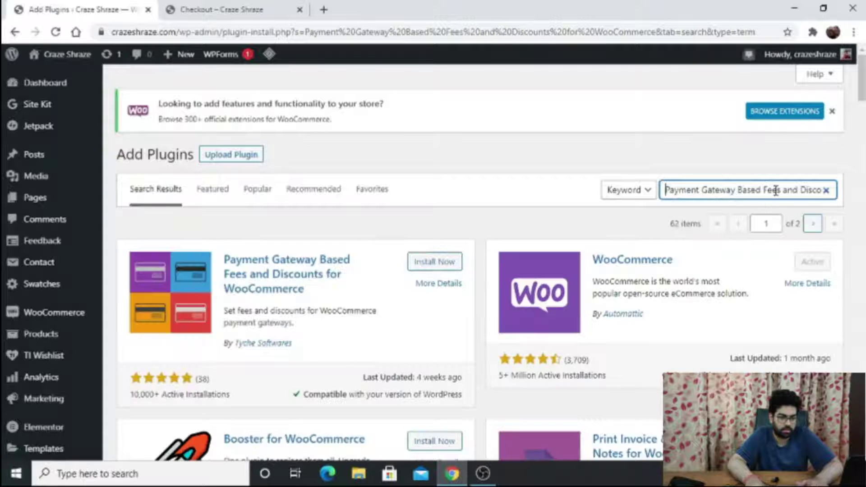
{"action": "key", "text": "End"}
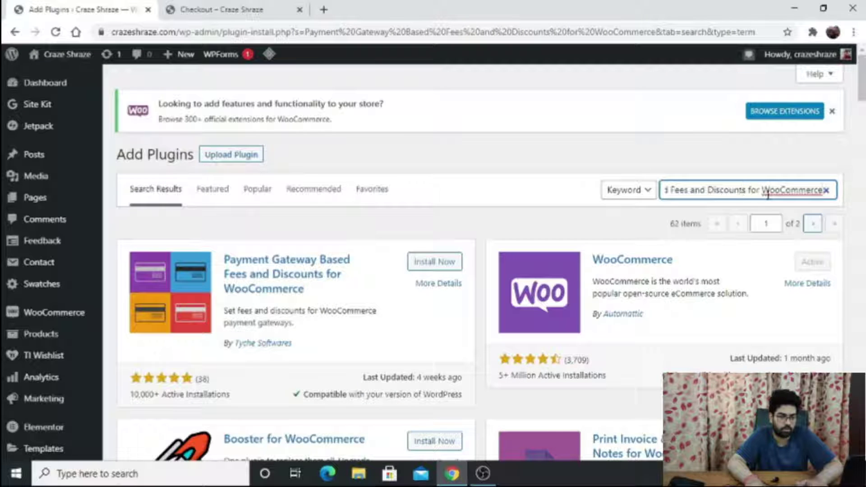
{"action": "key", "text": "Home"}
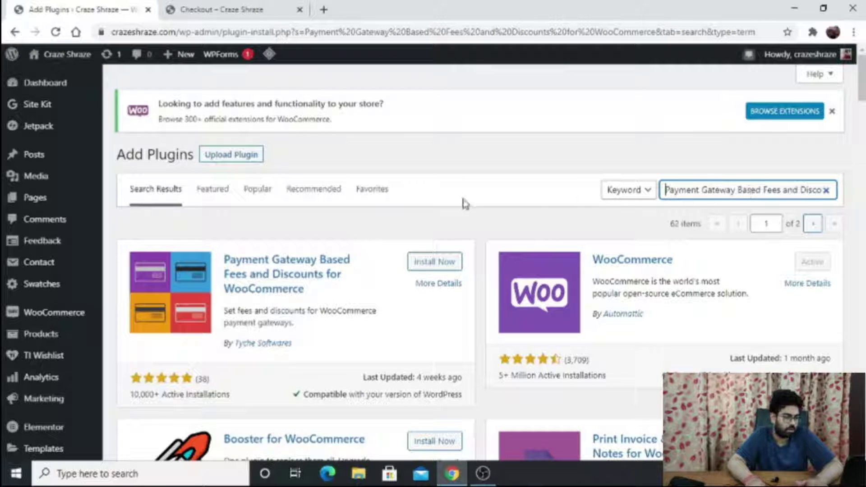
- Install the Payment Gateway Based Fees and Discounts for WooCommerce plugin by Tyche Softwares
{"action": "scroll", "coordinate": [254, 191], "scroll_direction": "down", "scroll_amount": 1}
{"action": "scroll", "coordinate": [255, 190], "scroll_direction": "up", "scroll_amount": 1}
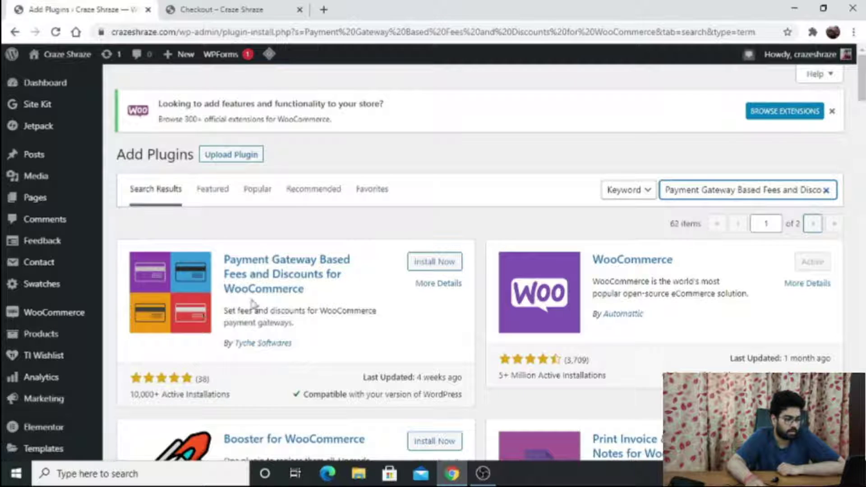
{"action": "left_click", "coordinate": [444, 268]}
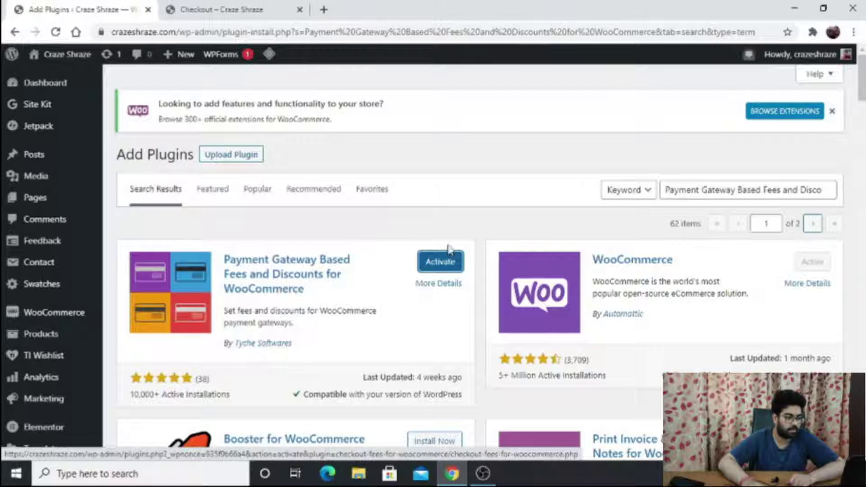
- Activate the Payment Gateway Based Fees and Discounts for WooCommerce plugin and open its settings from the installed plugins list
{"action": "left_click", "coordinate": [441, 263]}
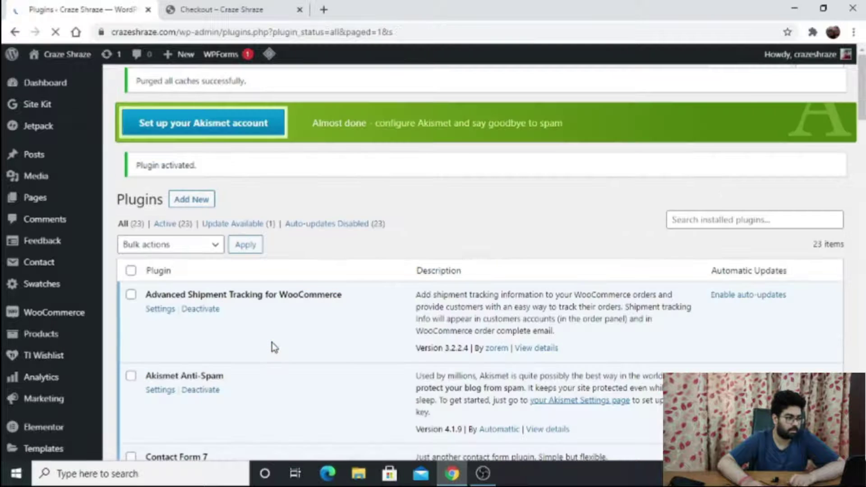
{"action": "scroll", "coordinate": [280, 341], "scroll_direction": "down", "scroll_amount": 7}
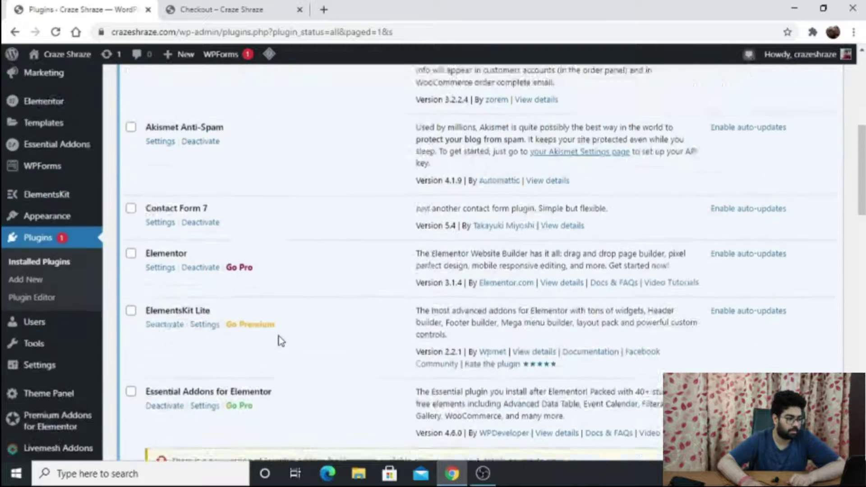
{"action": "scroll", "coordinate": [280, 341], "scroll_direction": "down", "scroll_amount": 15}
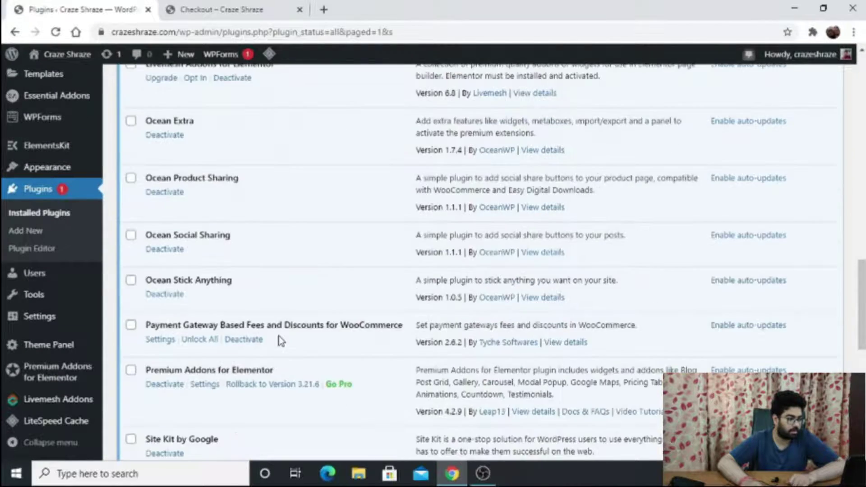
{"action": "scroll", "coordinate": [280, 341], "scroll_direction": "down", "scroll_amount": 2}
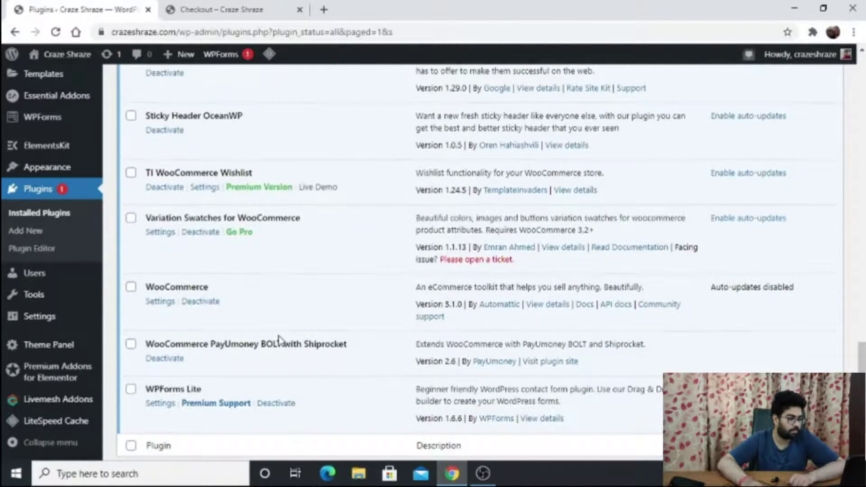
{"action": "scroll", "coordinate": [281, 341], "scroll_direction": "up", "scroll_amount": 8}
{"action": "scroll", "coordinate": [281, 341], "scroll_direction": "down", "scroll_amount": 2}
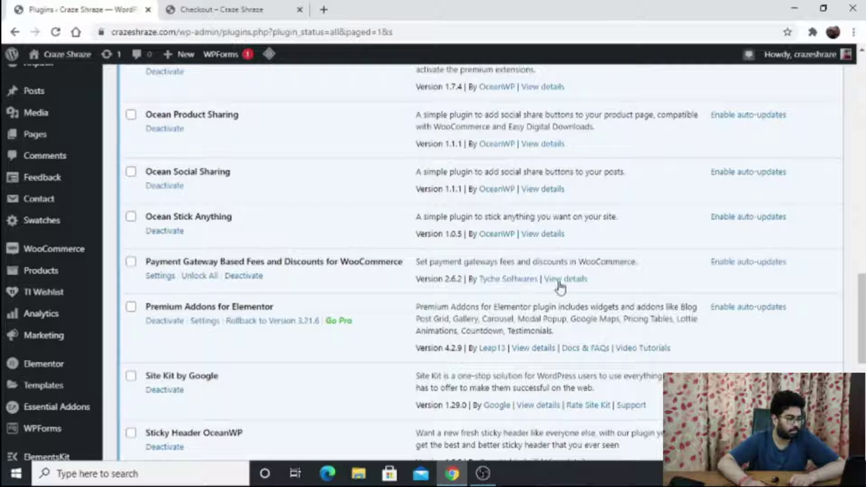
{"action": "left_click", "coordinate": [160, 280]}
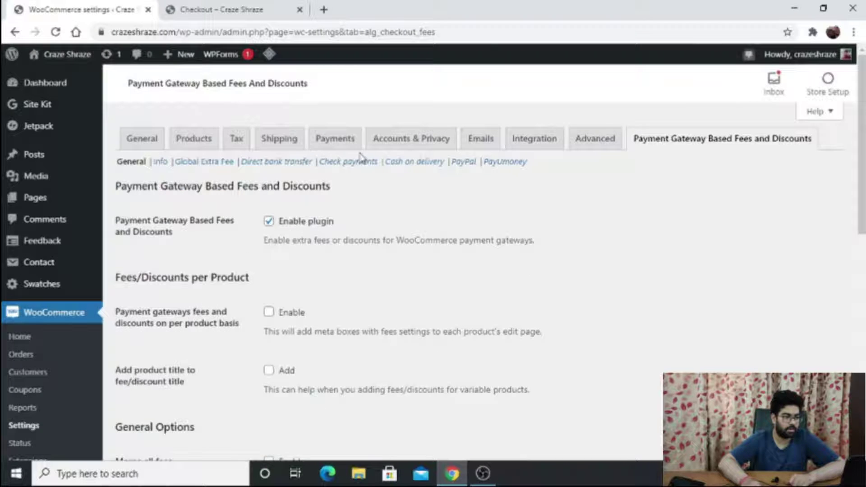
- Open the Cash on delivery method's management page in the WooCommerce payment settings
{"action": "scroll", "coordinate": [31, 335], "scroll_direction": "down", "scroll_amount": 3}
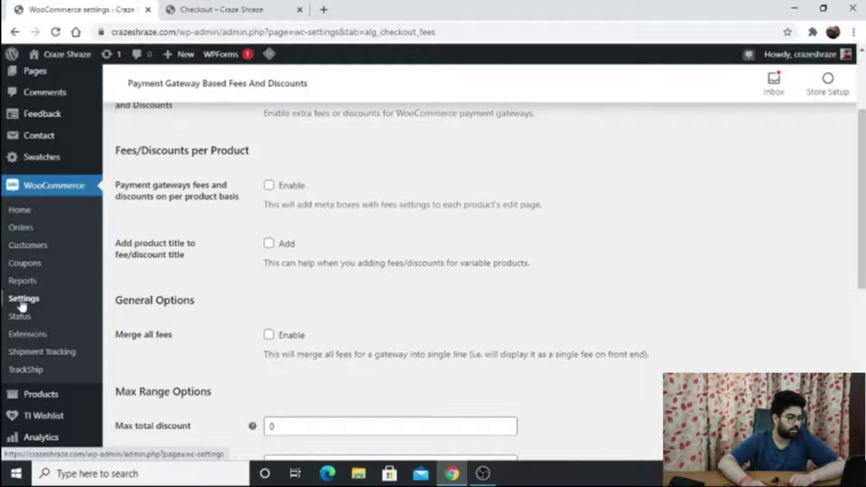
{"action": "scroll", "coordinate": [110, 290], "scroll_direction": "up", "scroll_amount": 3}
{"action": "left_click", "coordinate": [142, 138]}
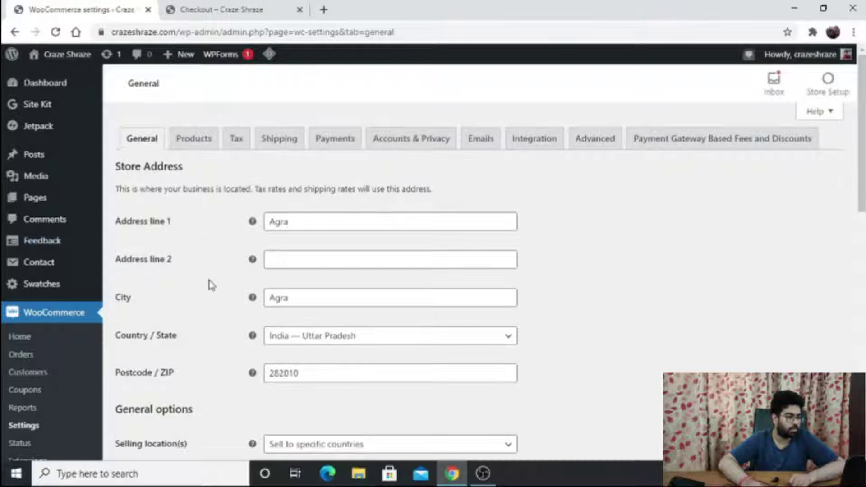
{"action": "left_click", "coordinate": [320, 144]}
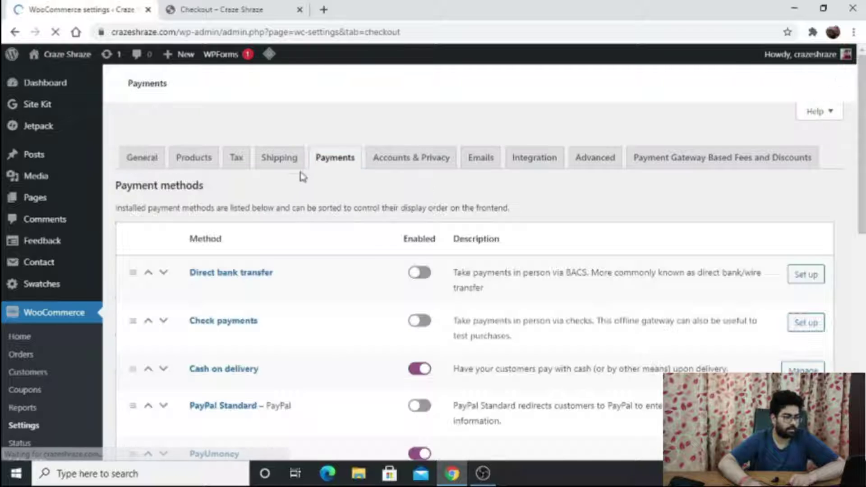
{"action": "scroll", "coordinate": [284, 194], "scroll_direction": "down", "scroll_amount": 2}
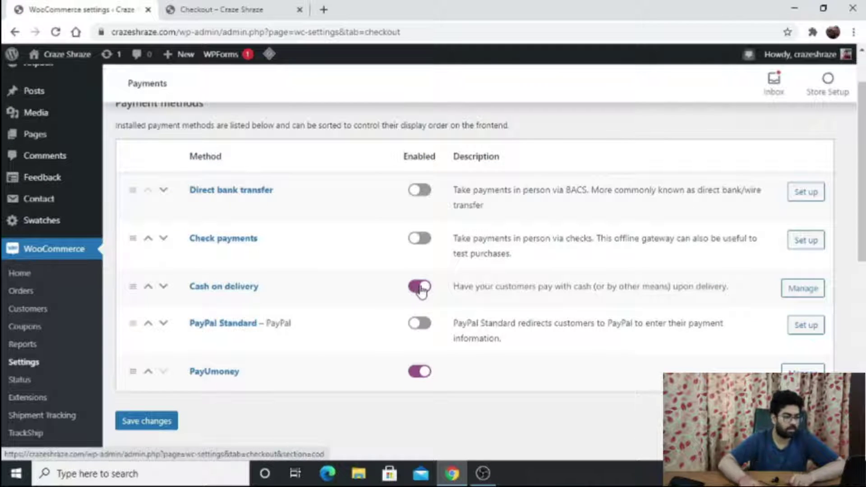
{"action": "left_click", "coordinate": [796, 299]}
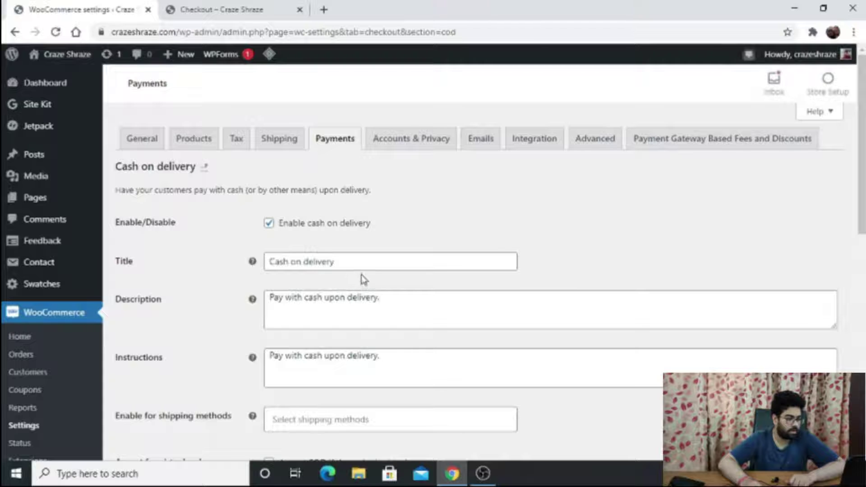
- Change the Cash on delivery method's title to "Cash on delivery (Rs. 49 Extra)"
{"action": "left_click", "coordinate": [365, 262]}
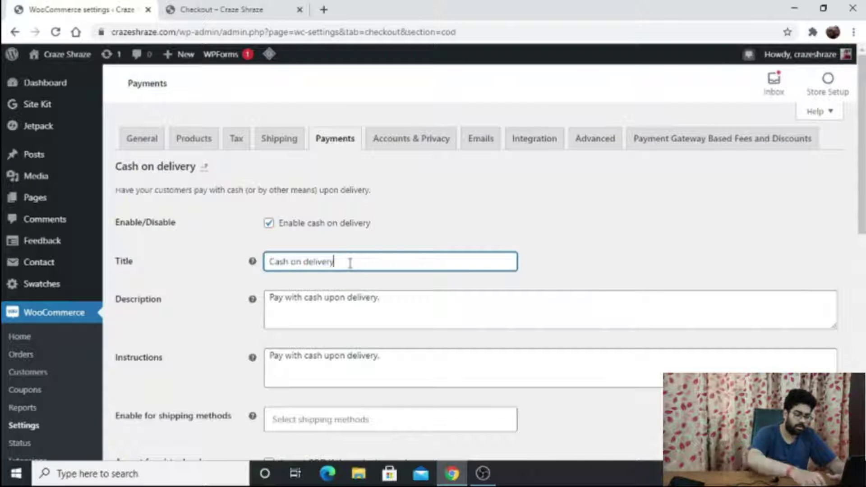
{"action": "type", "text": "("}
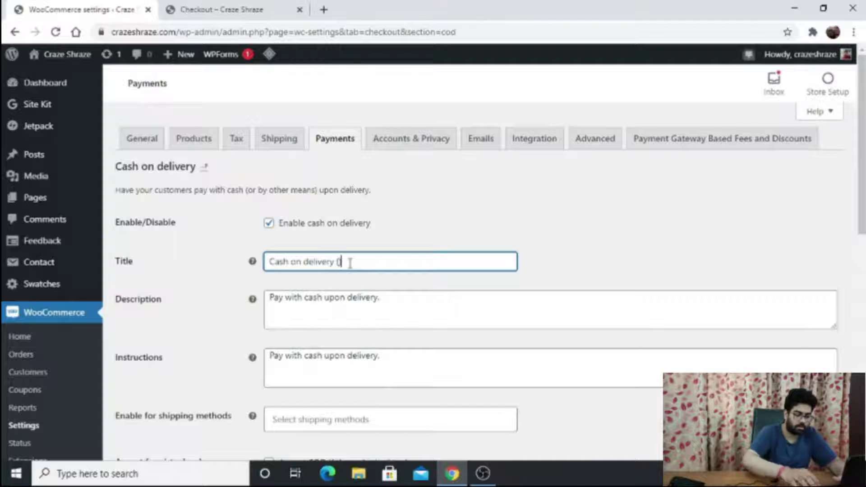
{"action": "type", "text": ")"}
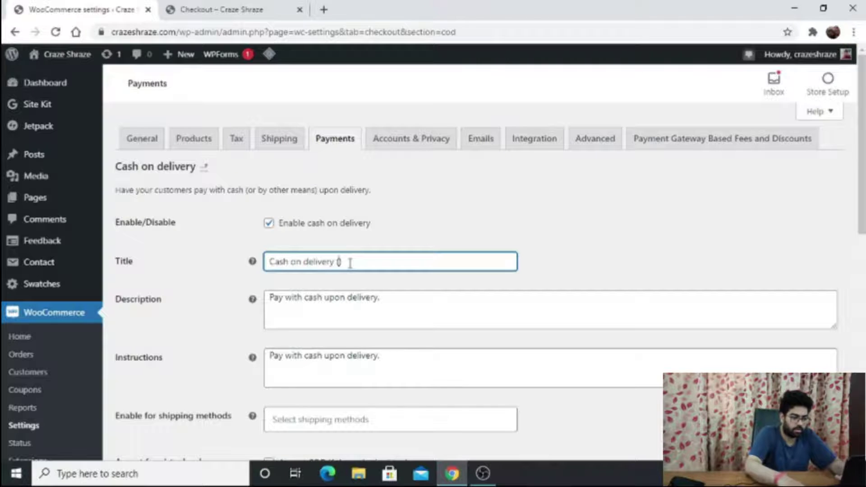
{"action": "type", "text": "Rs"}
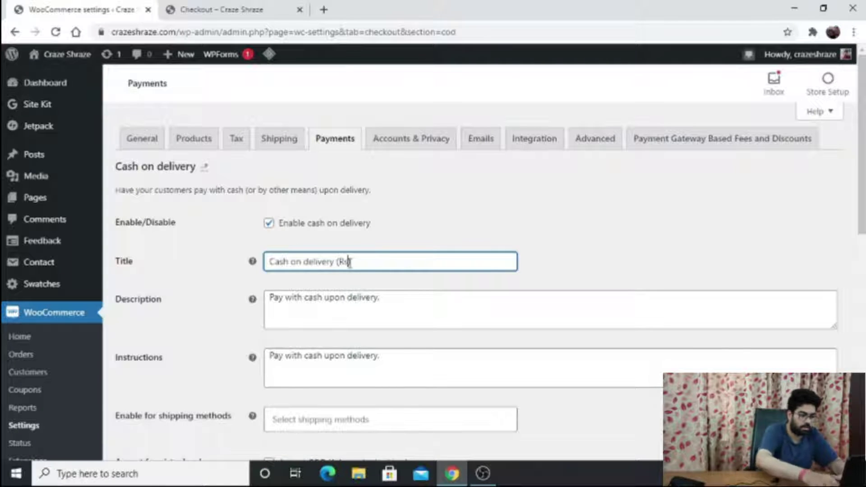
{"action": "type", "text": " 49"}
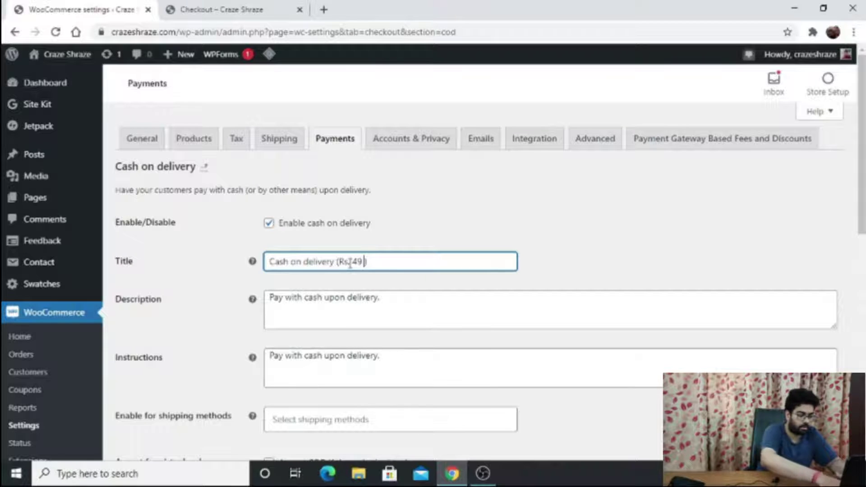
{"action": "type", "text": " Extra"}
{"action": "left_click", "coordinate": [349, 263]}
{"action": "type", "text": "."}
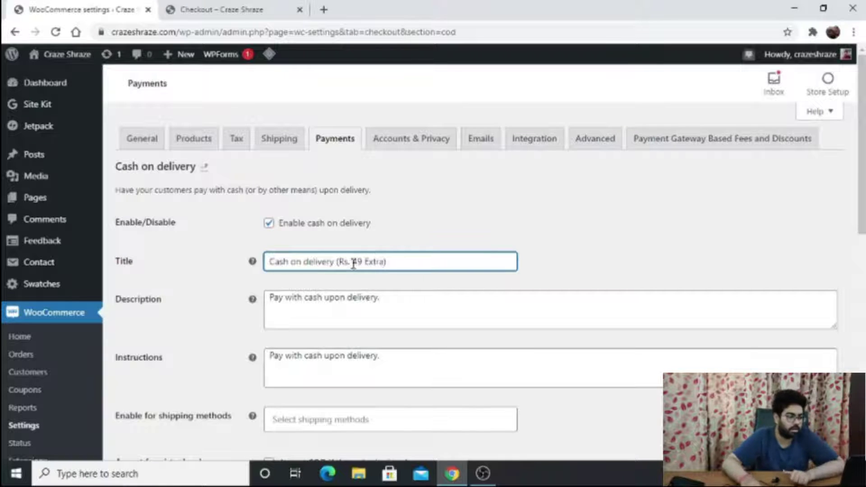
{"action": "left_click", "coordinate": [579, 273]}
- Compare the Cash on delivery description on the checkout page with the Description field in the payment method settings
{"action": "left_click", "coordinate": [216, 10]}
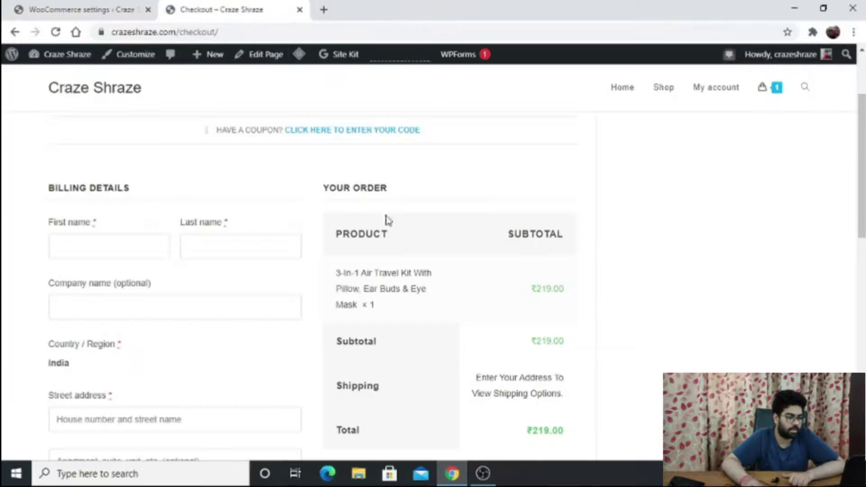
{"action": "scroll", "coordinate": [388, 220], "scroll_direction": "down", "scroll_amount": 5}
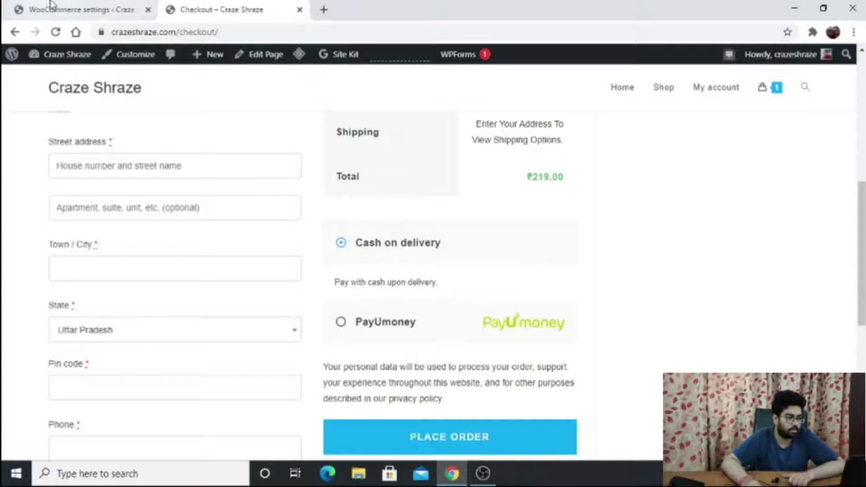
{"action": "triple_click", "coordinate": [366, 281]}
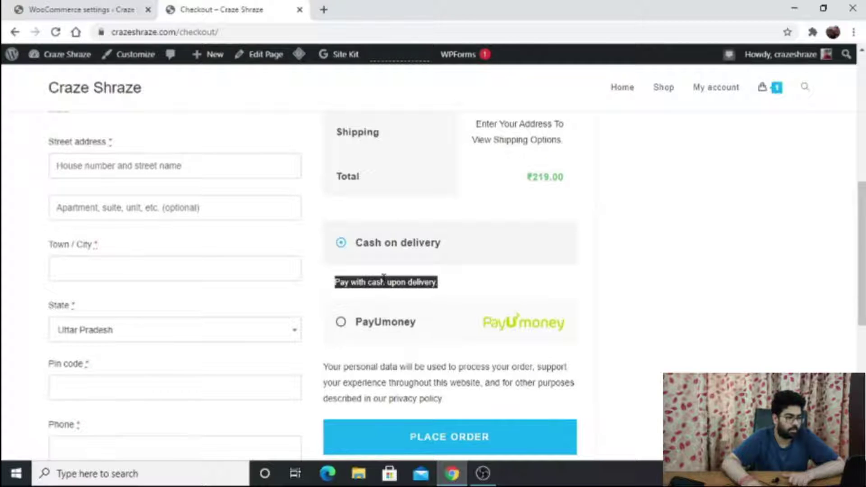
{"action": "left_click", "coordinate": [366, 281]}
{"action": "left_click", "coordinate": [23, 5]}
{"action": "left_click", "coordinate": [361, 309]}
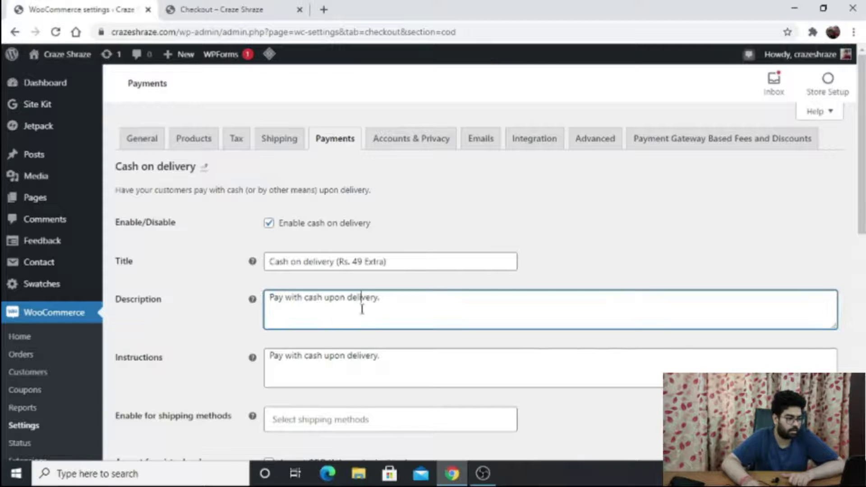
{"action": "left_click", "coordinate": [576, 285]}
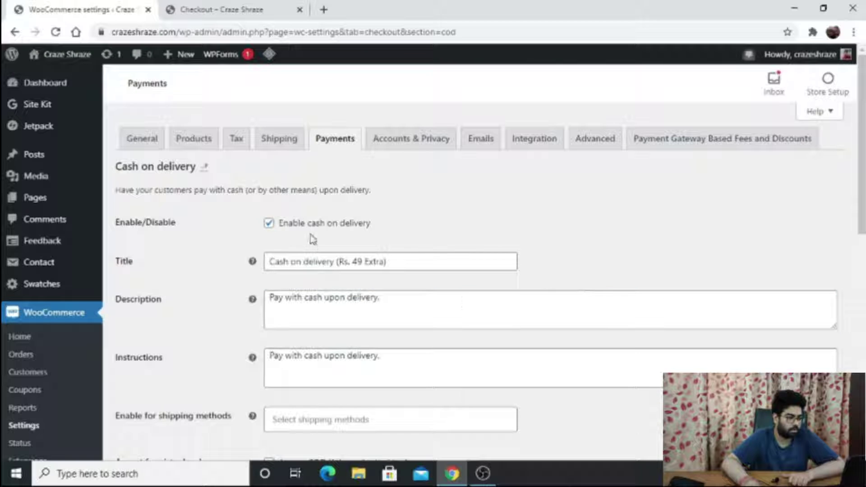
- Save the changes to the Cash on delivery payment method
{"action": "left_click", "coordinate": [393, 259]}
{"action": "scroll", "coordinate": [383, 313], "scroll_direction": "down", "scroll_amount": 3}
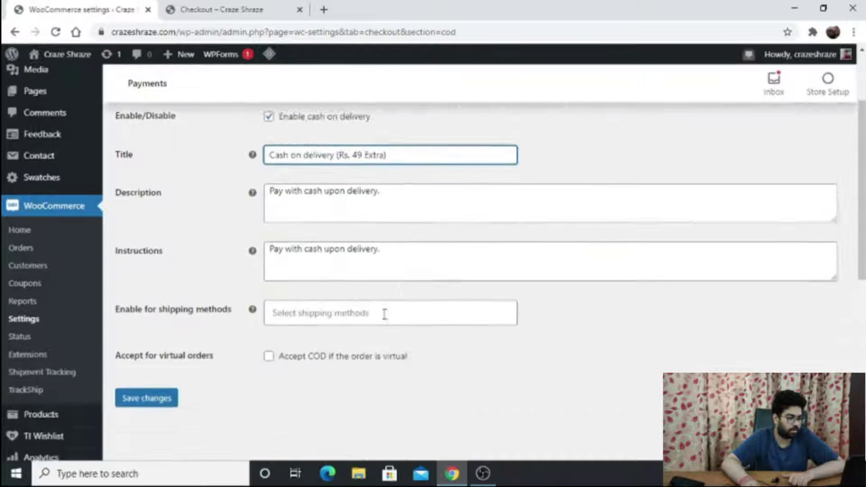
{"action": "left_click", "coordinate": [157, 380]}
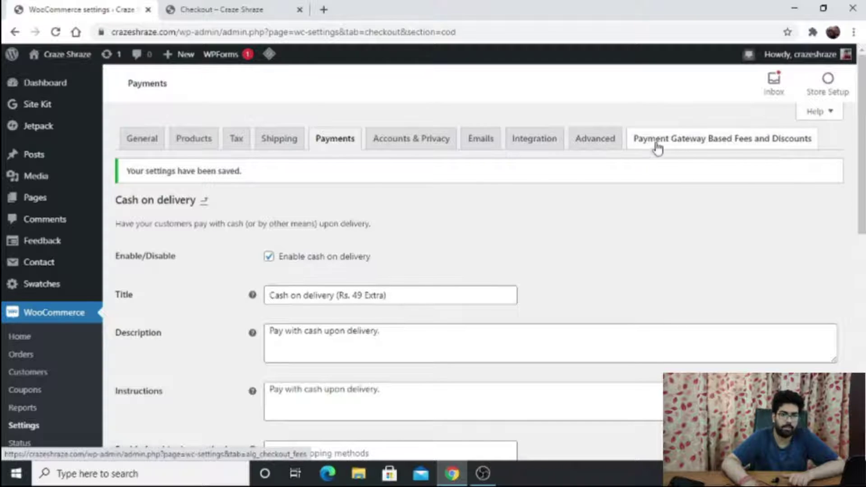
- Review the general options of Payment Gateway Based Fees and Discounts and open its Cash on delivery section
{"action": "left_click", "coordinate": [730, 147]}
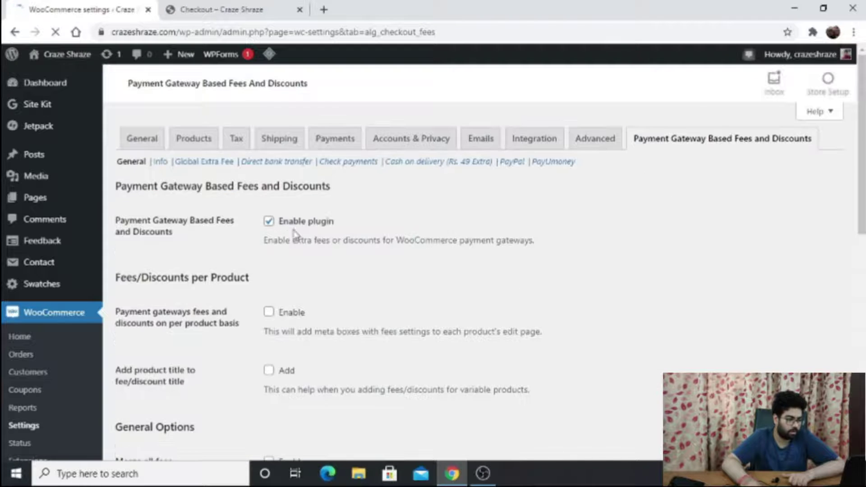
{"action": "scroll", "coordinate": [305, 230], "scroll_direction": "down", "scroll_amount": 10}
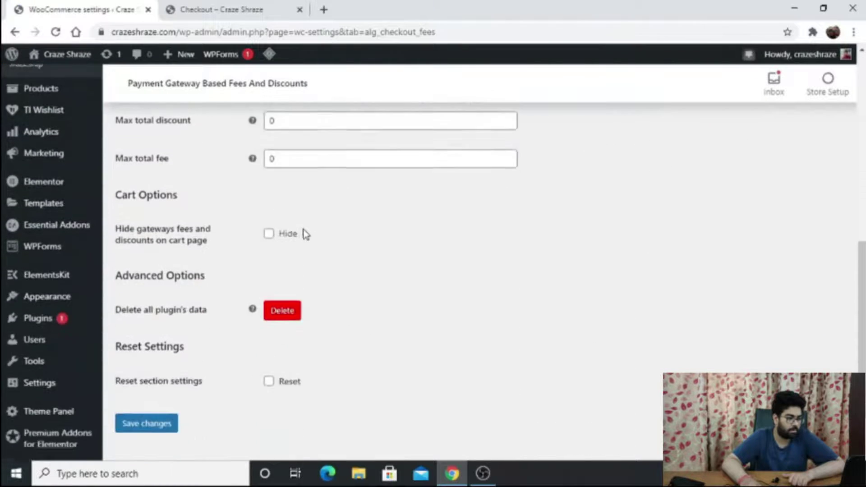
{"action": "scroll", "coordinate": [304, 232], "scroll_direction": "up", "scroll_amount": 10}
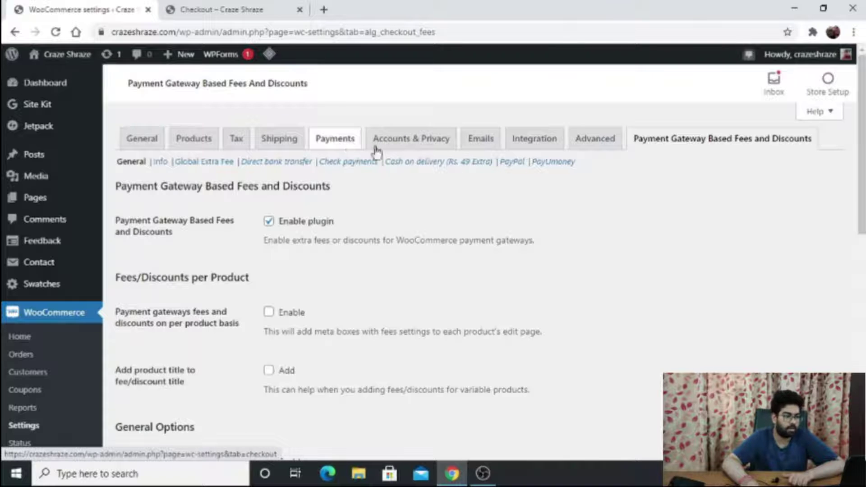
{"action": "left_click", "coordinate": [451, 167]}
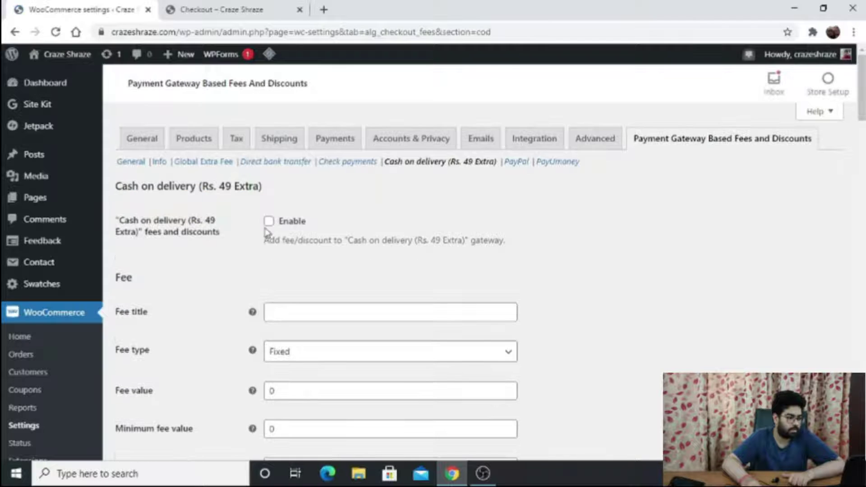
- Enable fees and discounts for the Cash on delivery gateway and set the fee title to "Cash On Delivery Charges"
{"action": "scroll", "coordinate": [280, 246], "scroll_direction": "down", "scroll_amount": 1}
{"action": "left_click", "coordinate": [309, 251]}
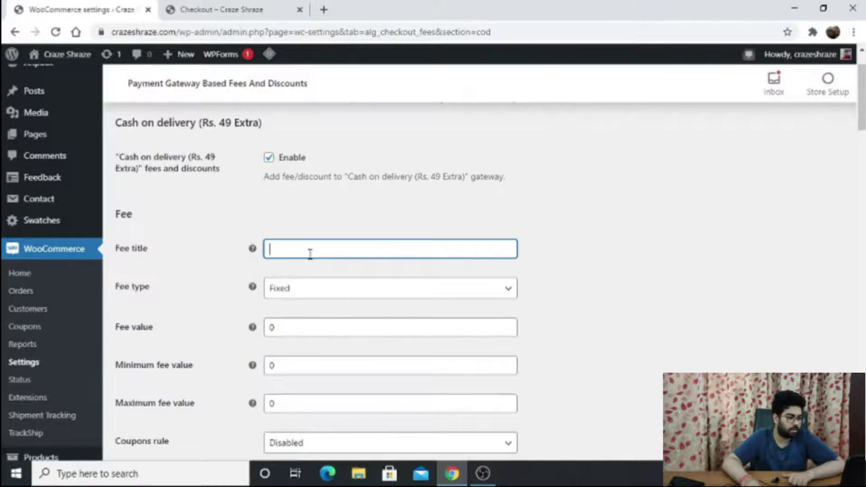
{"action": "scroll", "coordinate": [310, 252], "scroll_direction": "up", "scroll_amount": 1}
{"action": "type", "text": "C"}
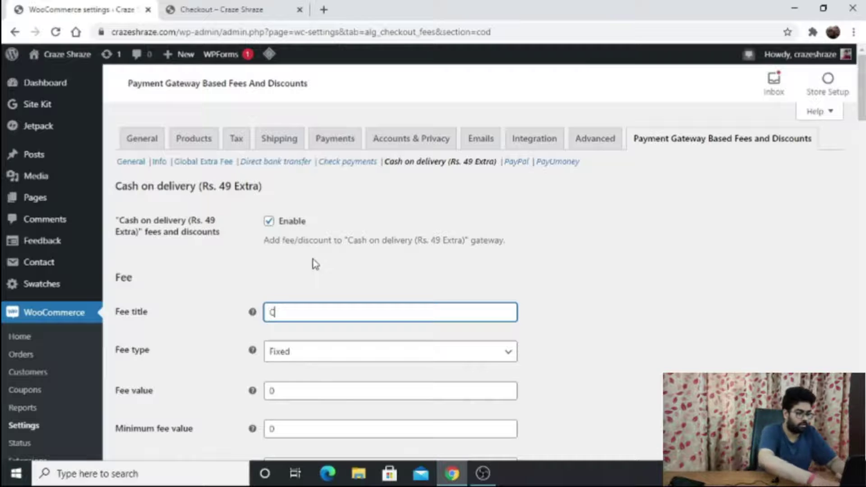
{"action": "type", "text": "ash On Delivery"}
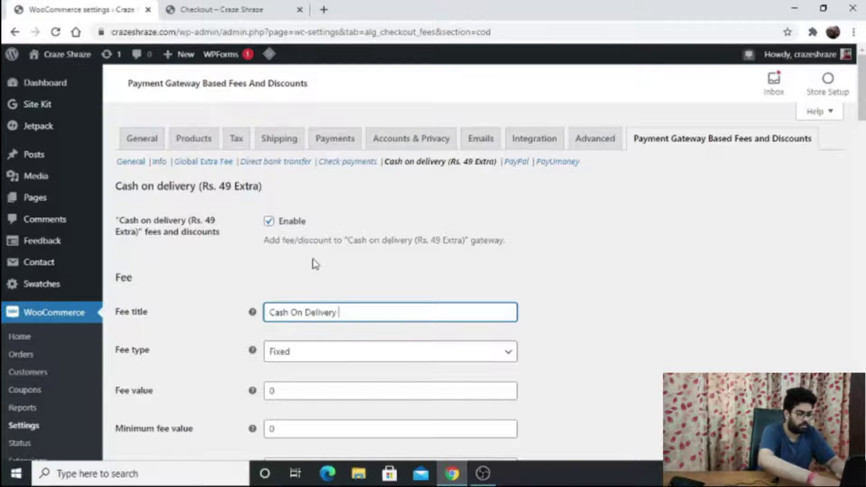
{"action": "type", "text": " Charges"}
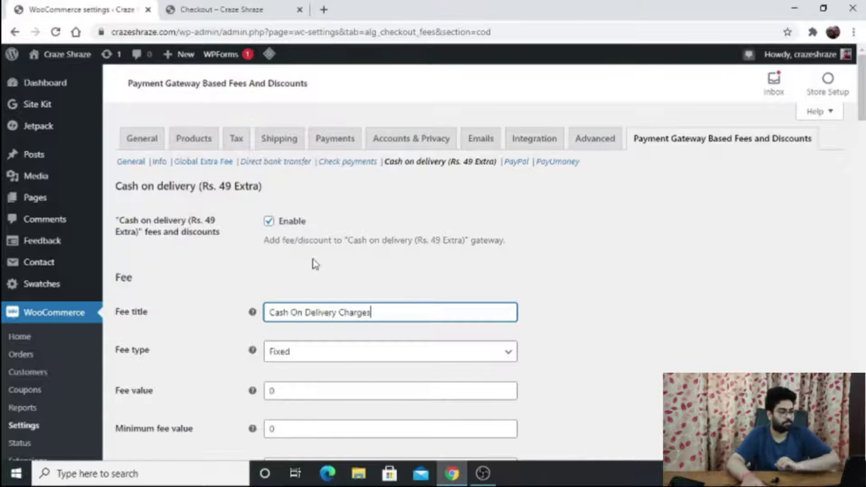
- Choose Fixed as the fee type for the Cash on delivery charge
{"action": "scroll", "coordinate": [382, 357], "scroll_direction": "down", "scroll_amount": 3}
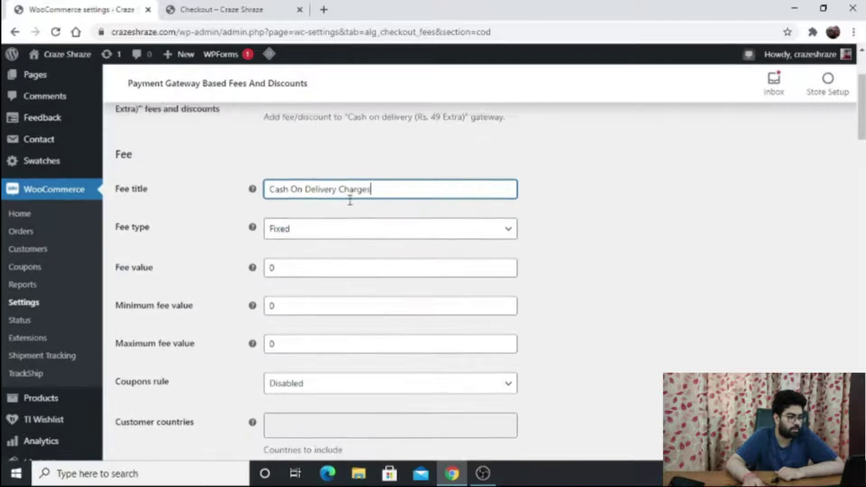
{"action": "scroll", "coordinate": [335, 257], "scroll_direction": "up", "scroll_amount": 1}
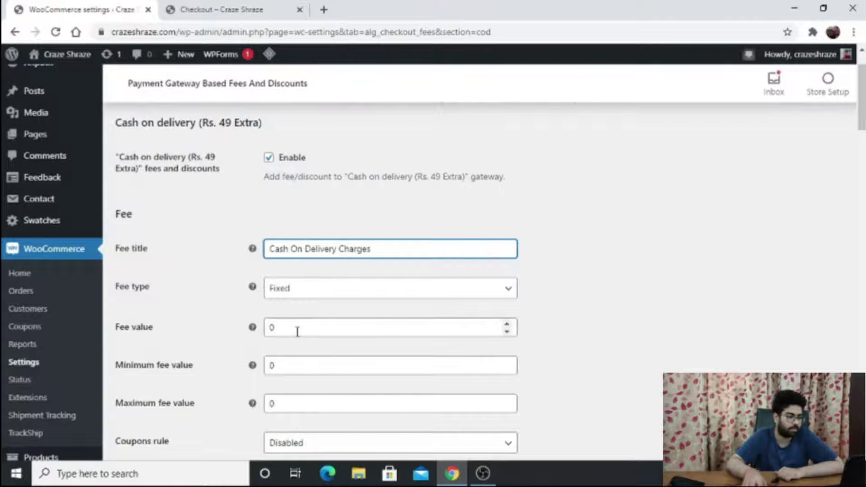
{"action": "scroll", "coordinate": [297, 331], "scroll_direction": "up", "scroll_amount": 1}
{"action": "left_click", "coordinate": [277, 352]}
{"action": "left_click", "coordinate": [289, 358]}
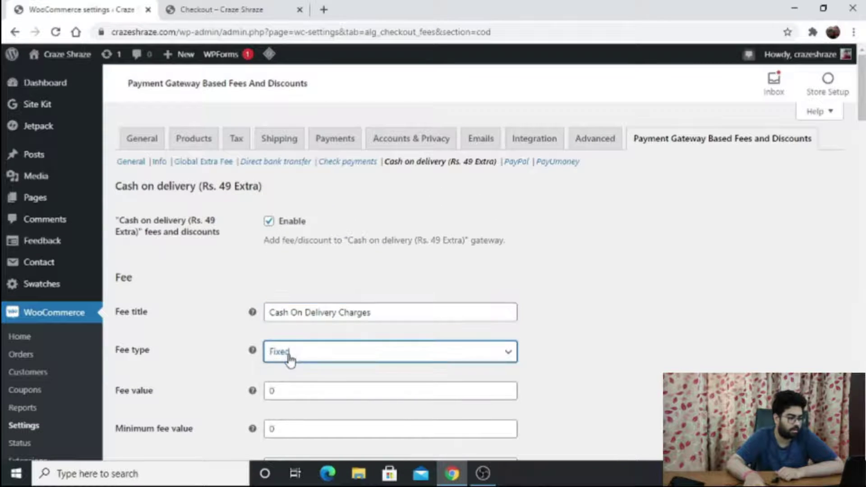
- Set the fee value of the Cash on delivery charge to 49
{"action": "left_click", "coordinate": [306, 395]}
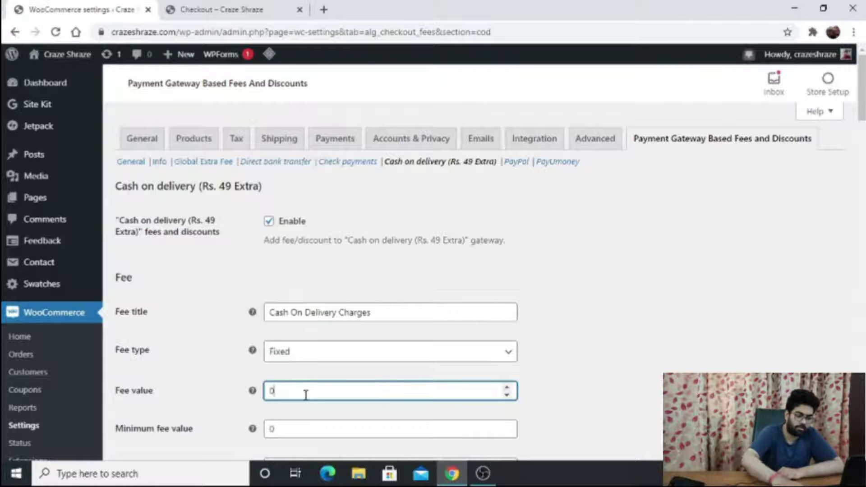
{"action": "key", "text": "BackSpace"}
{"action": "type", "text": "49"}
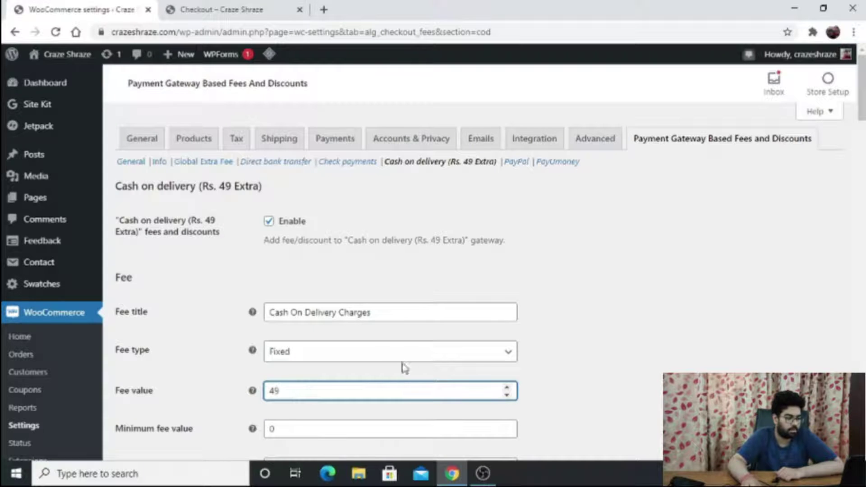
{"action": "left_click", "coordinate": [578, 310]}
- Review the remaining fee and discount options for Cash on delivery and save the changes
{"action": "scroll", "coordinate": [586, 203], "scroll_direction": "down", "scroll_amount": 5}
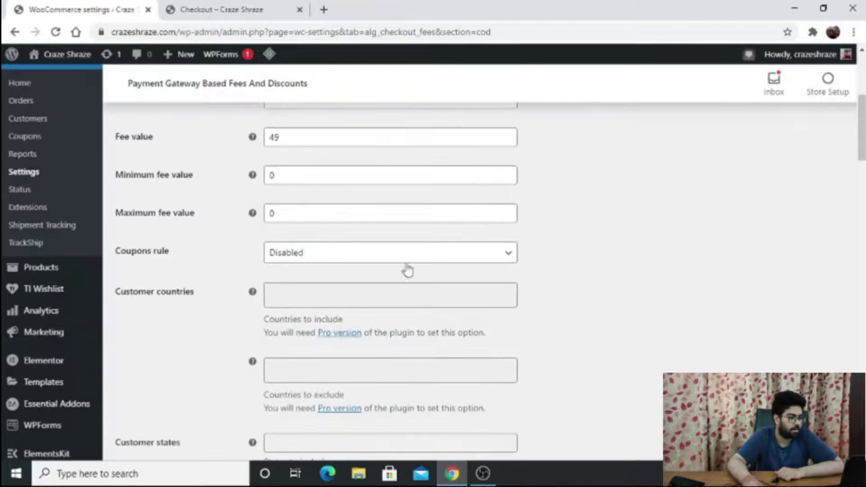
{"action": "scroll", "coordinate": [209, 260], "scroll_direction": "down", "scroll_amount": 2}
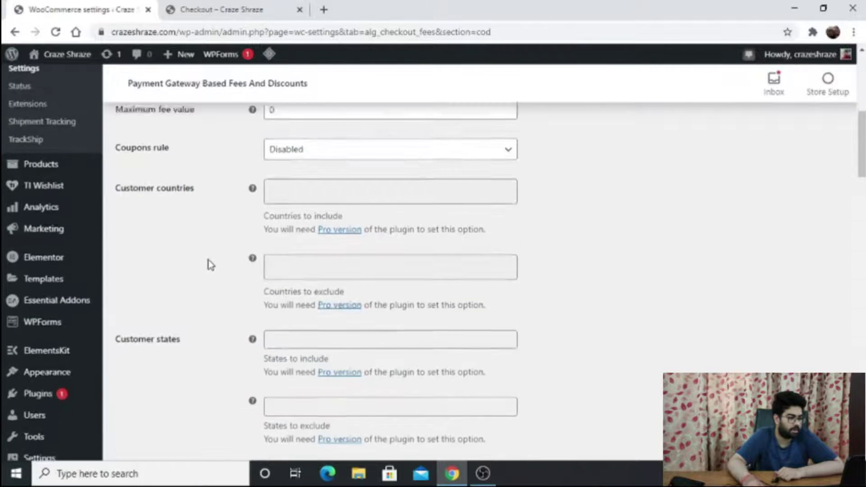
{"action": "scroll", "coordinate": [208, 259], "scroll_direction": "up", "scroll_amount": 4}
{"action": "scroll", "coordinate": [176, 325], "scroll_direction": "down", "scroll_amount": 4}
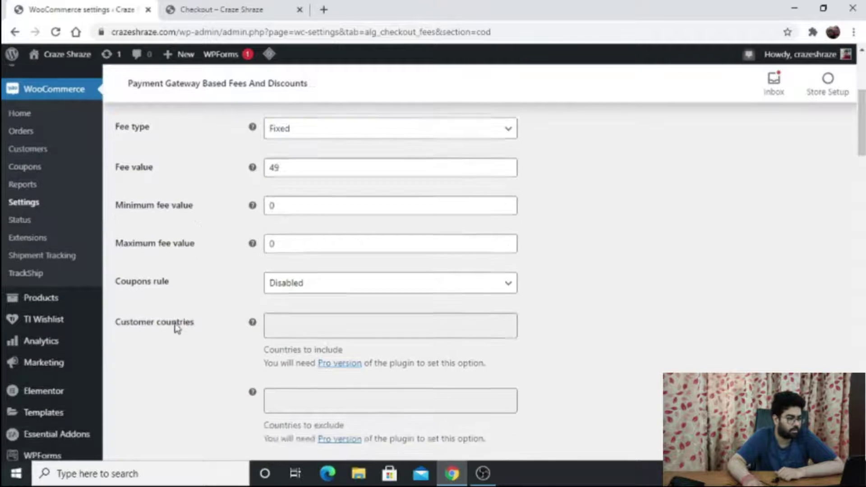
{"action": "scroll", "coordinate": [202, 334], "scroll_direction": "down", "scroll_amount": 9}
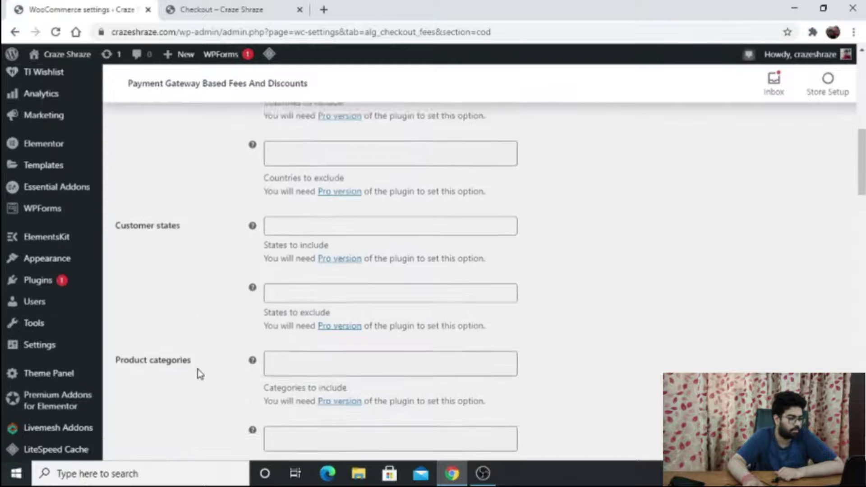
{"action": "scroll", "coordinate": [201, 299], "scroll_direction": "down", "scroll_amount": 15}
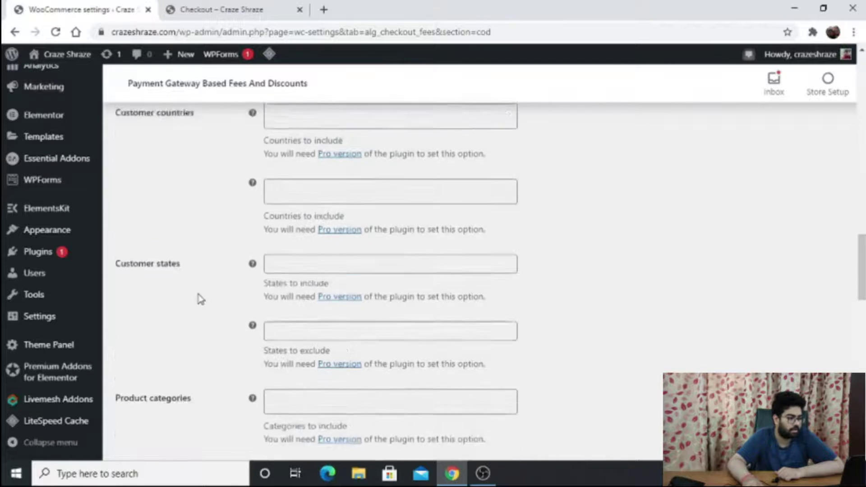
{"action": "scroll", "coordinate": [200, 299], "scroll_direction": "down", "scroll_amount": 8}
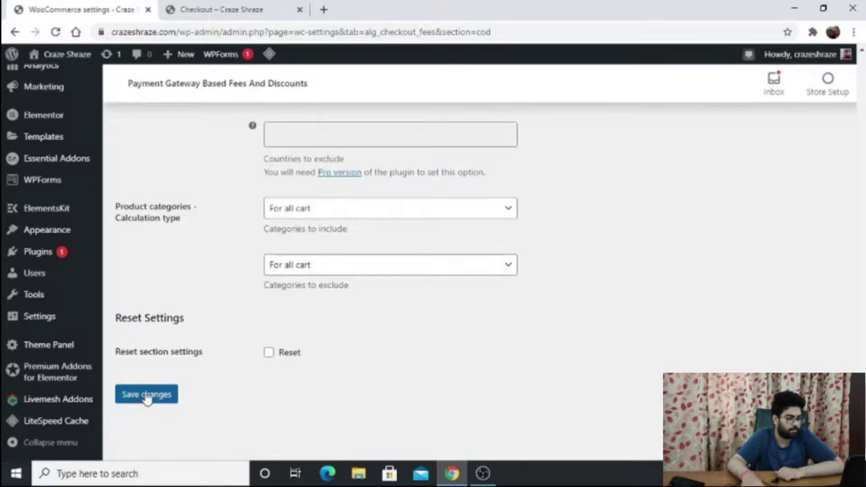
{"action": "left_click", "coordinate": [146, 396]}
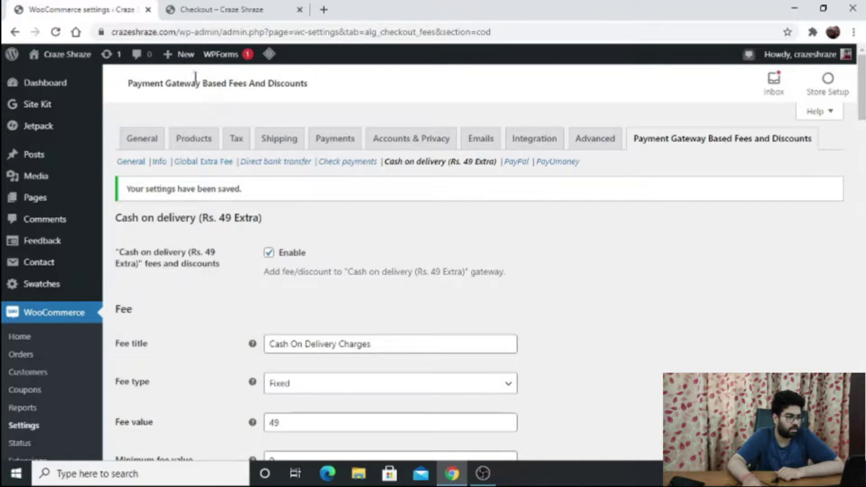
- Switch to the store's checkout page, reload it, and check the order total and the listed payment methods
{"action": "left_click", "coordinate": [218, 9]}
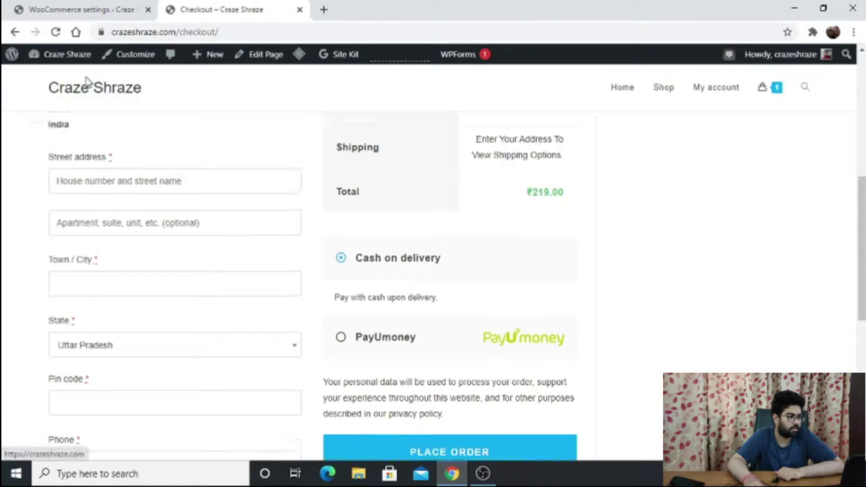
{"action": "left_click", "coordinate": [55, 31]}
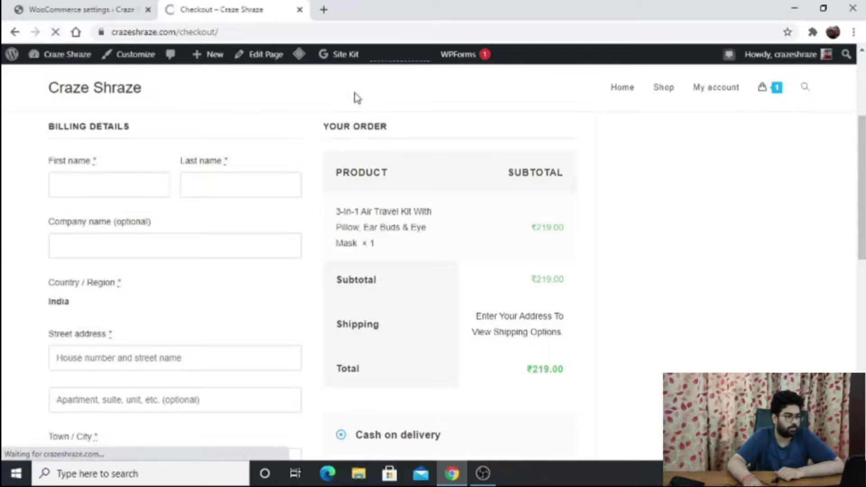
{"action": "scroll", "coordinate": [407, 192], "scroll_direction": "down", "scroll_amount": 4}
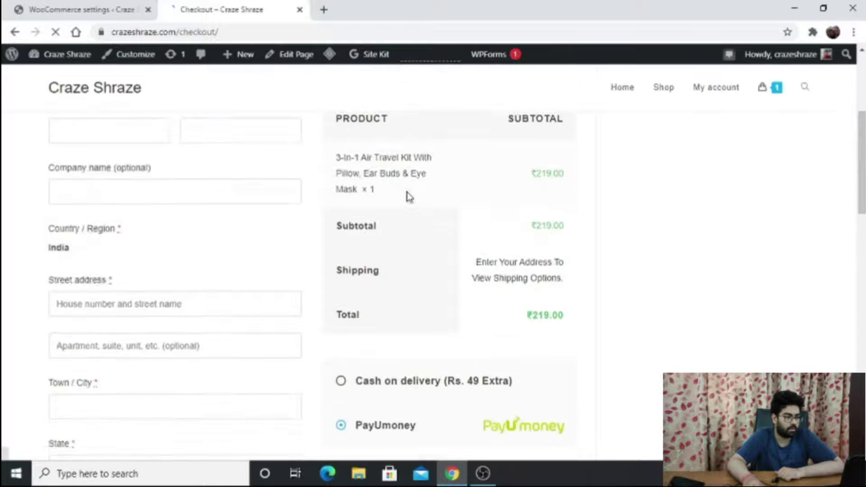
{"action": "scroll", "coordinate": [389, 305], "scroll_direction": "up", "scroll_amount": 4}
{"action": "scroll", "coordinate": [389, 304], "scroll_direction": "down", "scroll_amount": 5}
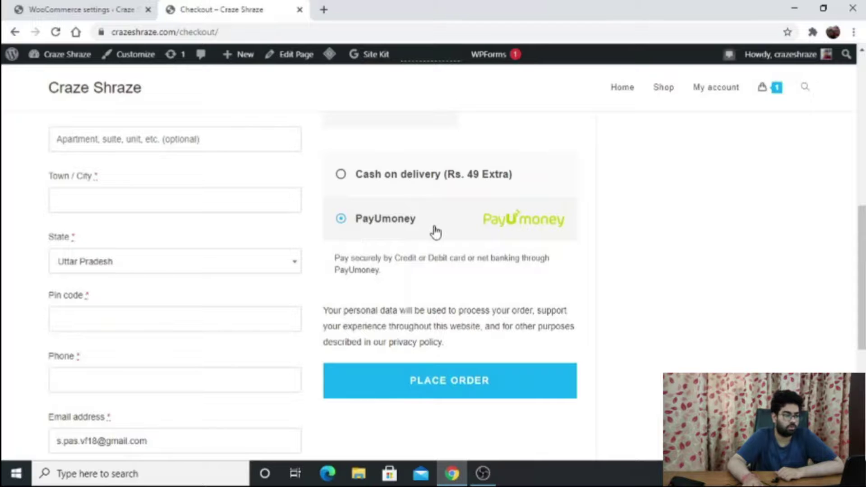
{"action": "scroll", "coordinate": [469, 268], "scroll_direction": "up", "scroll_amount": 6}
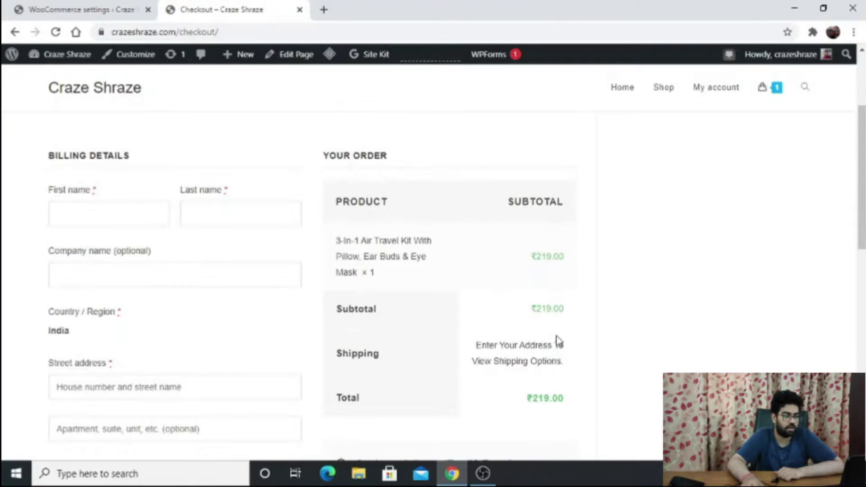
{"action": "scroll", "coordinate": [559, 343], "scroll_direction": "down", "scroll_amount": 2}
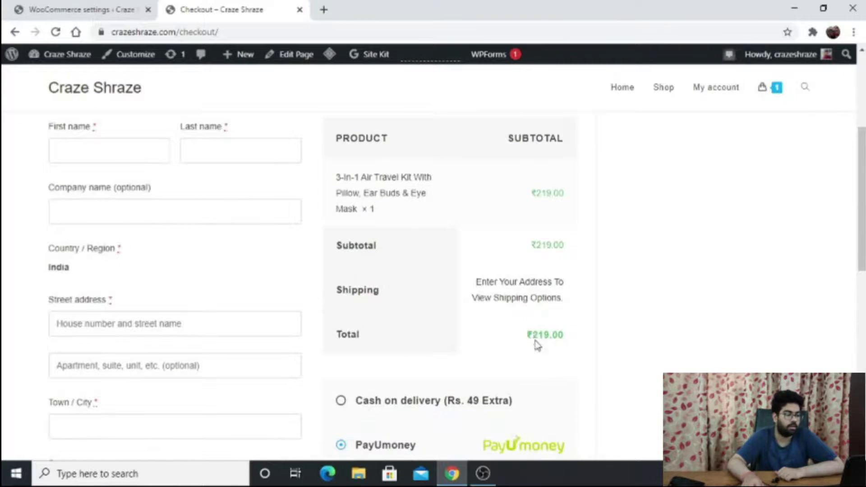
- Select Cash on delivery (Rs. 49 Extra) as the payment method and check the Cash On Delivery Charges and Total rows
{"action": "scroll", "coordinate": [451, 324], "scroll_direction": "down", "scroll_amount": 3}
{"action": "left_click", "coordinate": [368, 279]}
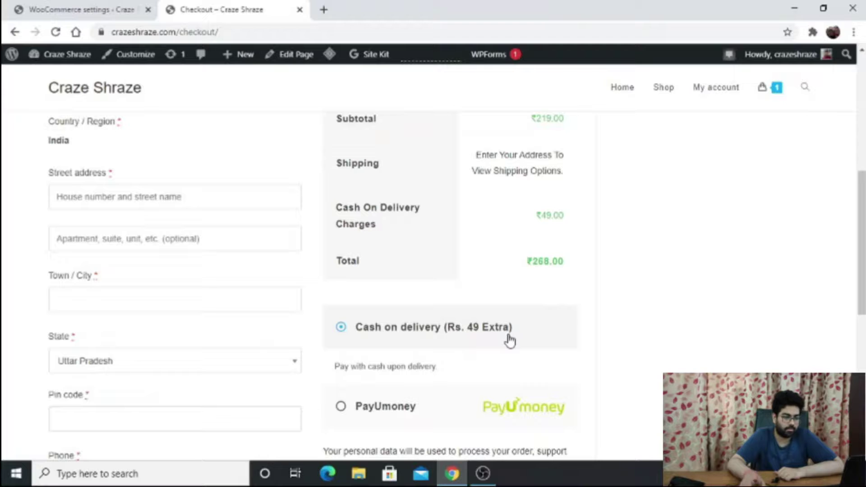
{"action": "scroll", "coordinate": [496, 330], "scroll_direction": "up", "scroll_amount": 1}
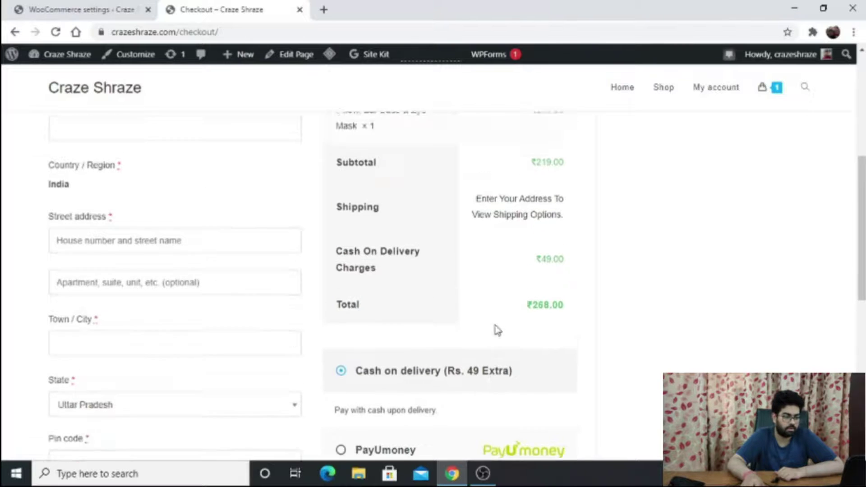
{"action": "scroll", "coordinate": [362, 407], "scroll_direction": "down", "scroll_amount": 1}
{"action": "scroll", "coordinate": [456, 389], "scroll_direction": "up", "scroll_amount": 1}
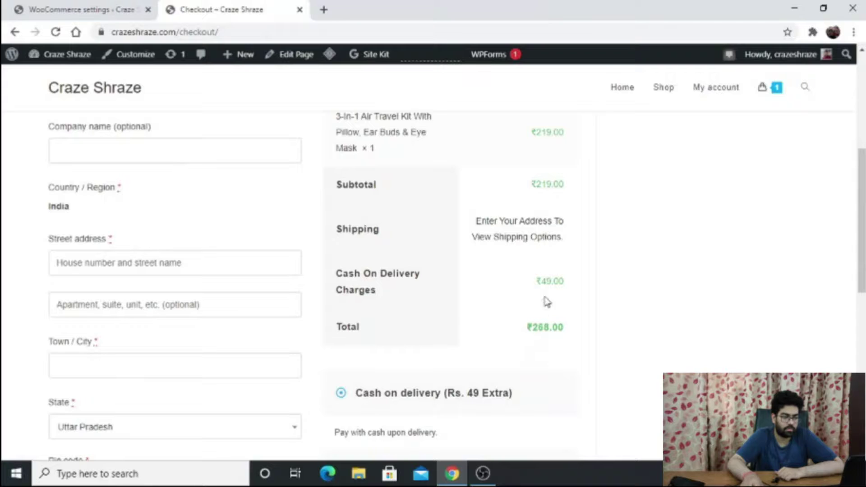
{"action": "left_click_drag", "start_coordinate": [543, 281], "coordinate": [584, 288]}
{"action": "left_click", "coordinate": [577, 289]}
{"action": "left_click_drag", "start_coordinate": [531, 332], "coordinate": [559, 344]}
{"action": "left_click", "coordinate": [566, 344]}
- Review the order summary and payment options at checkout and select PayUmoney as the payment method
{"action": "scroll", "coordinate": [564, 344], "scroll_direction": "down", "scroll_amount": 4}
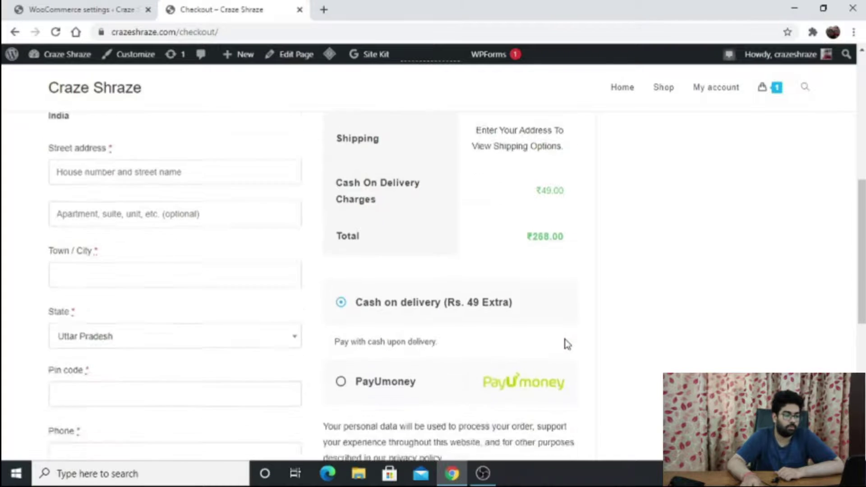
{"action": "scroll", "coordinate": [409, 383], "scroll_direction": "down", "scroll_amount": 3}
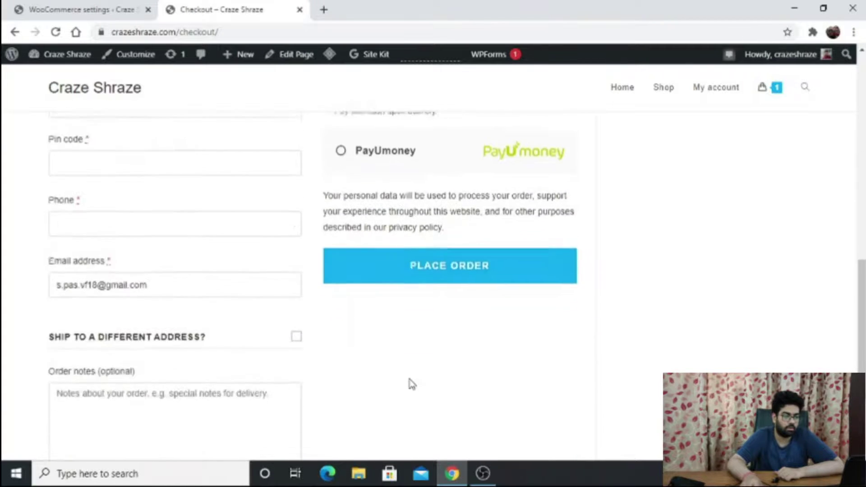
{"action": "scroll", "coordinate": [525, 312], "scroll_direction": "up", "scroll_amount": 7}
{"action": "scroll", "coordinate": [524, 312], "scroll_direction": "down", "scroll_amount": 1}
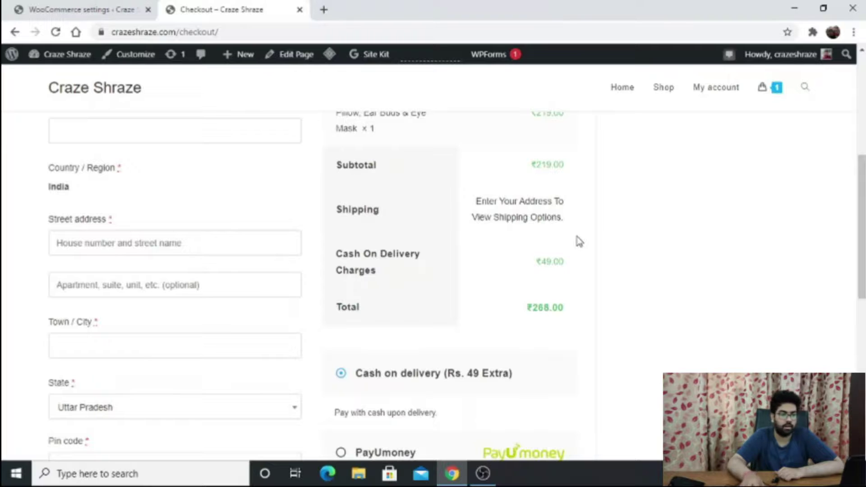
{"action": "scroll", "coordinate": [577, 237], "scroll_direction": "up", "scroll_amount": 2}
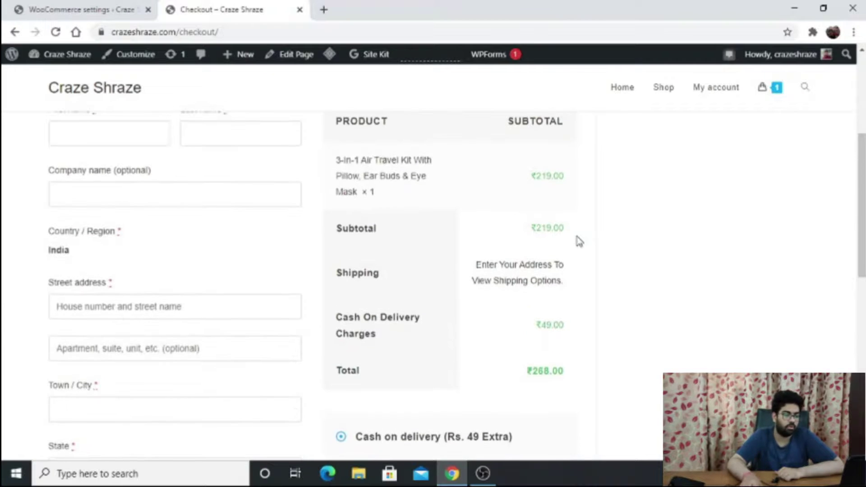
{"action": "scroll", "coordinate": [578, 241], "scroll_direction": "down", "scroll_amount": 3}
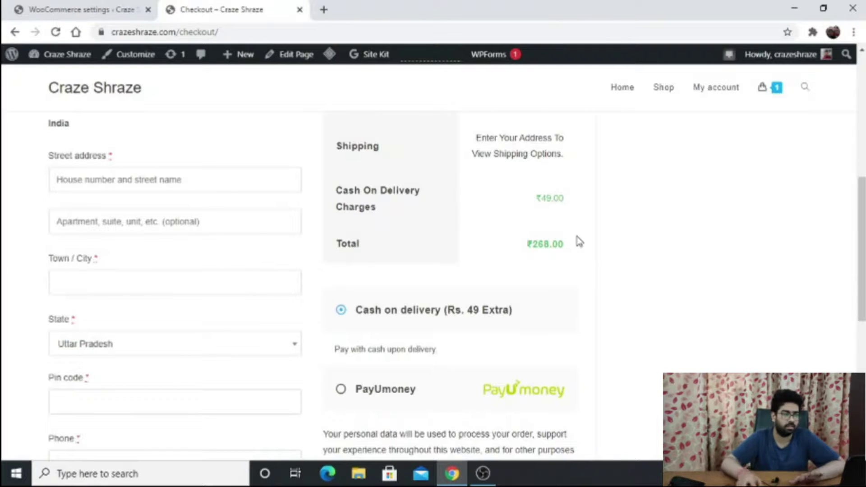
{"action": "scroll", "coordinate": [337, 252], "scroll_direction": "down", "scroll_amount": 2}
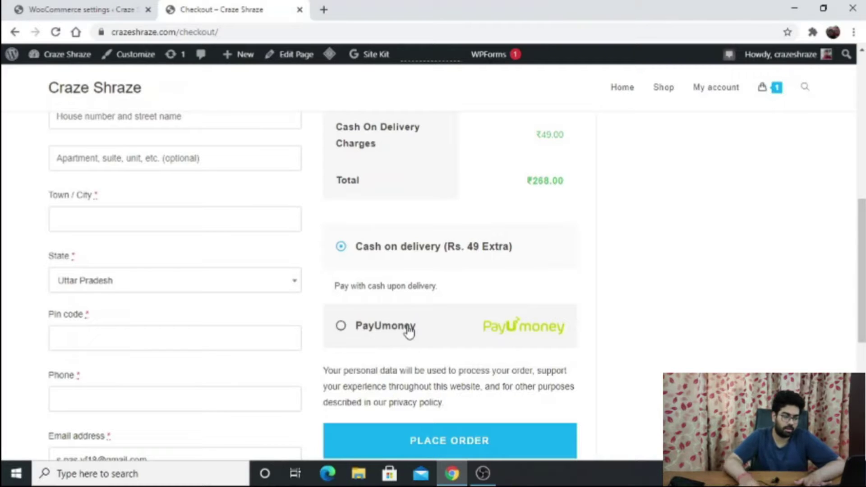
{"action": "left_click", "coordinate": [408, 328]}
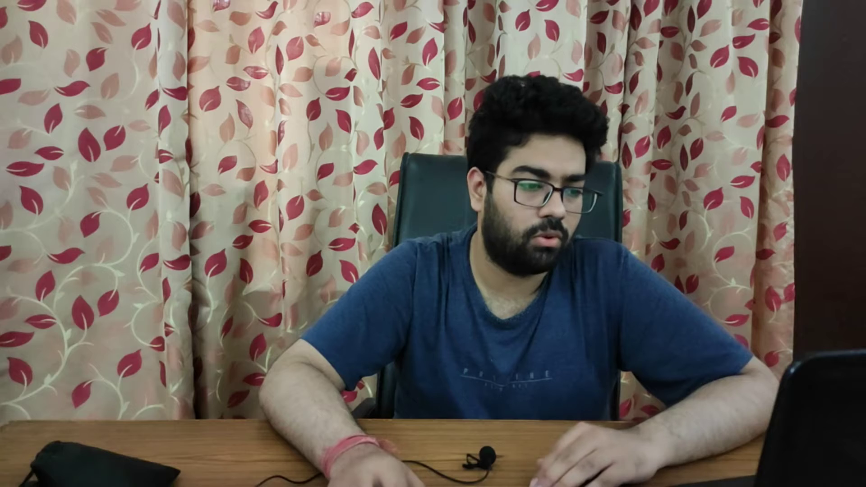